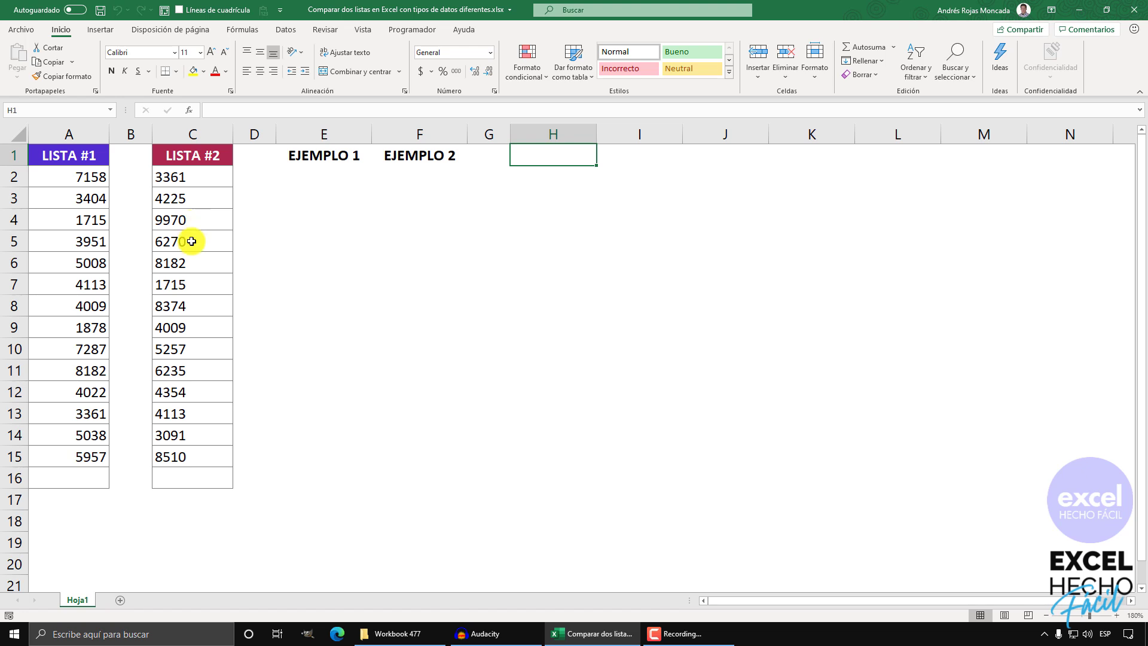
Enter the number 1230 in cell A16 under LISTA #1 and the text Hola in cell C16 under LISTA #2.
click(86, 477)
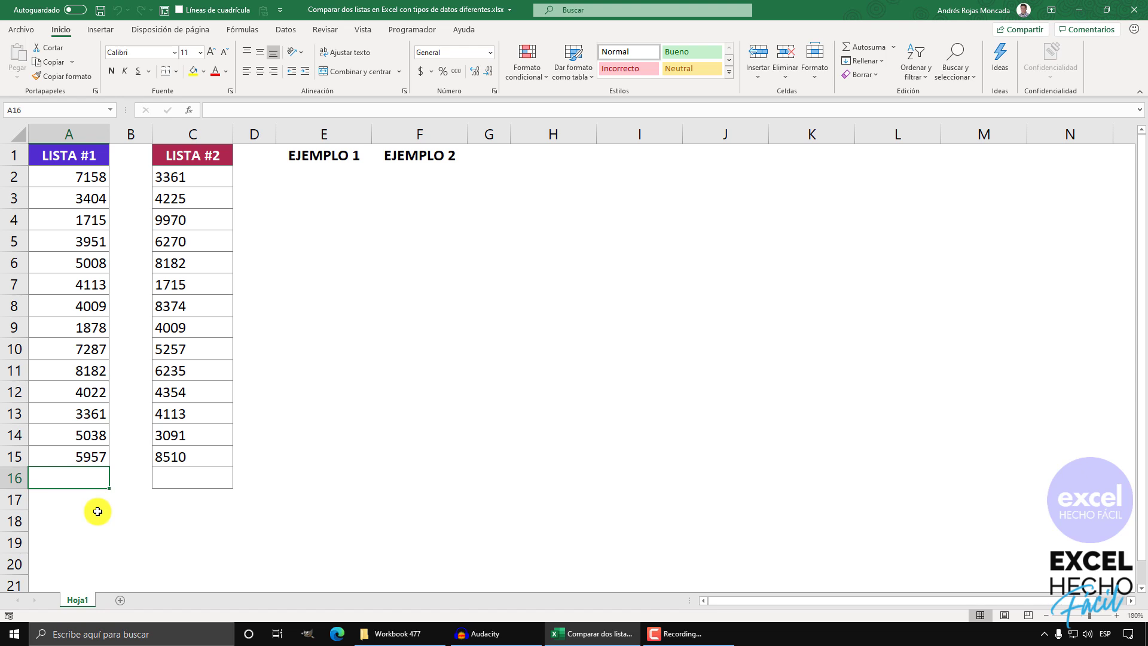
text(1230)
key(Return)
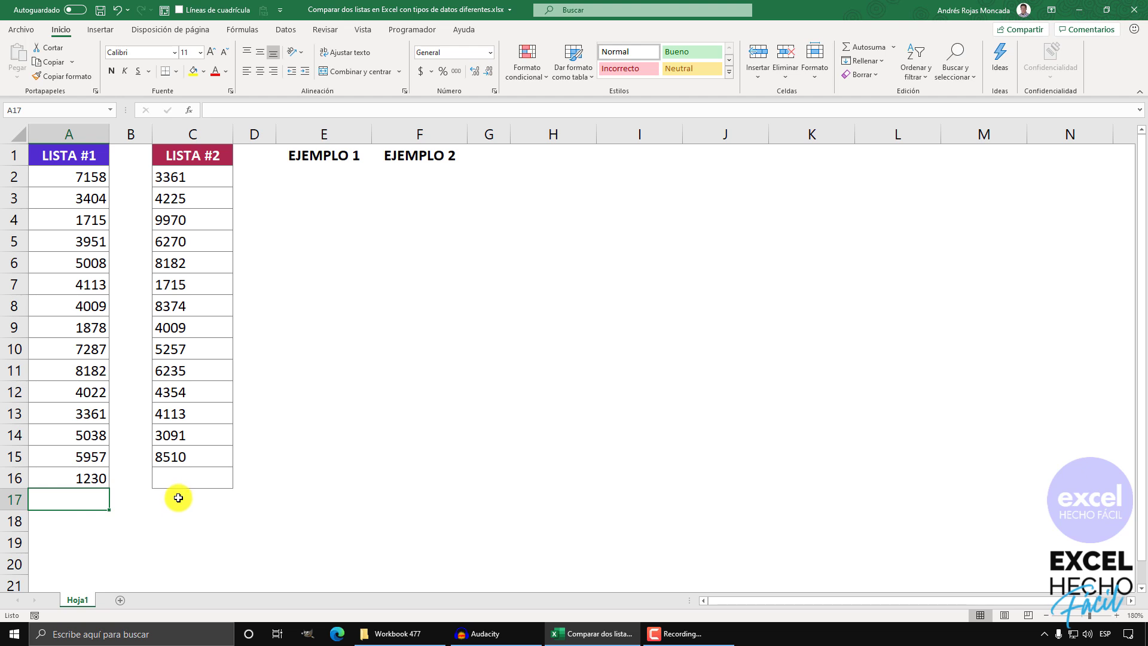
click(183, 477)
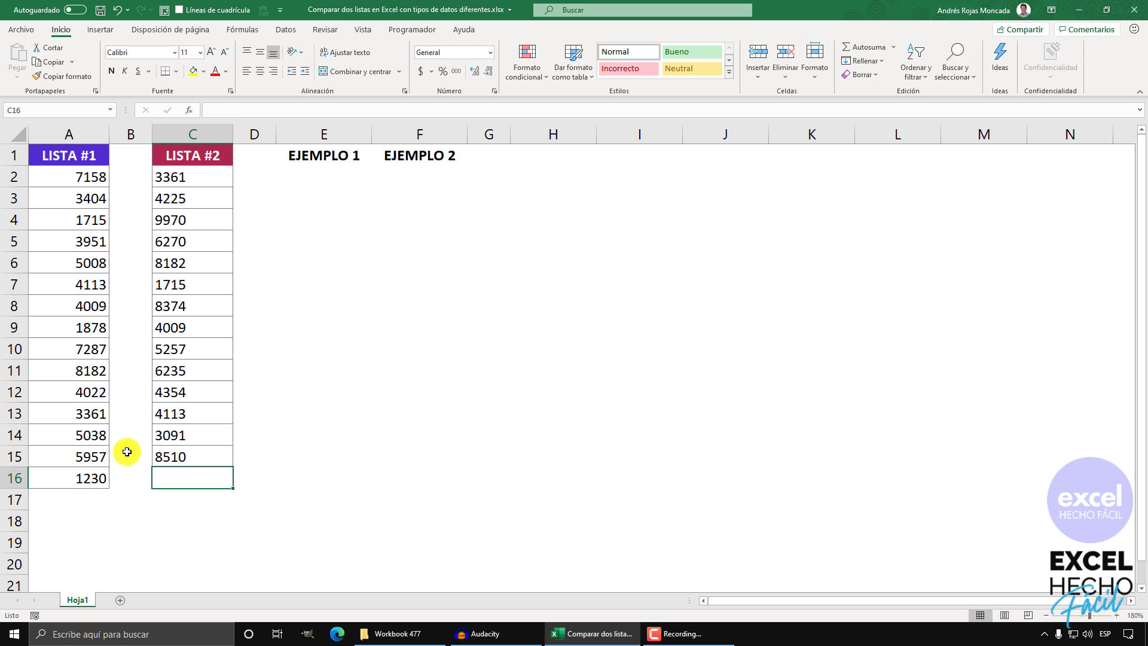
text(Hola)
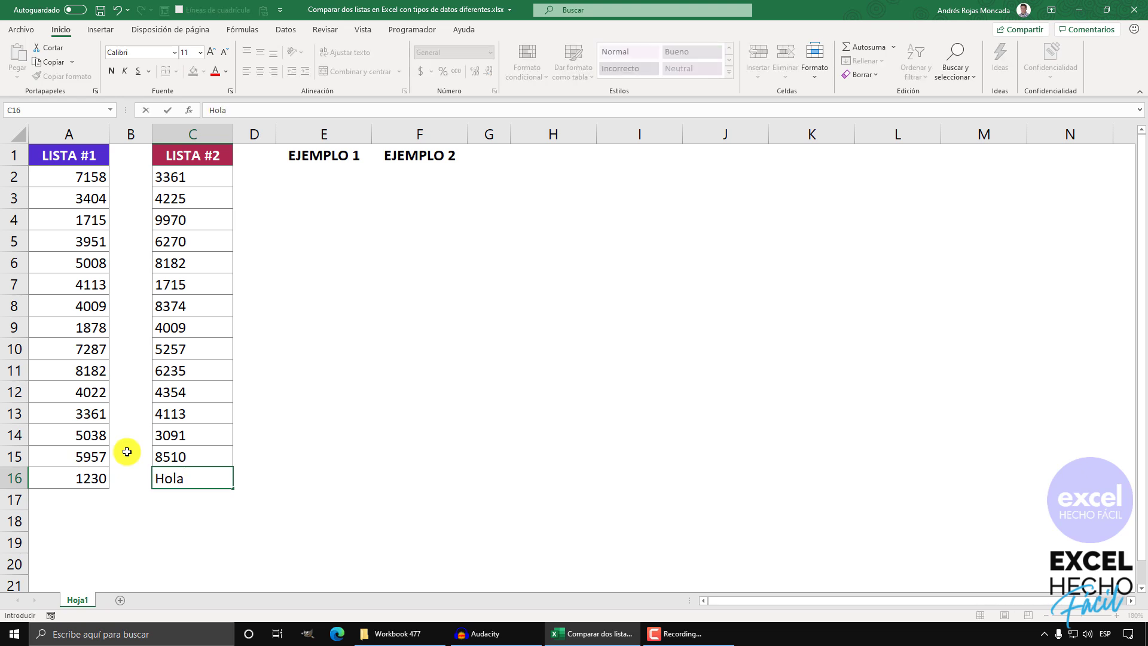
key(Return)
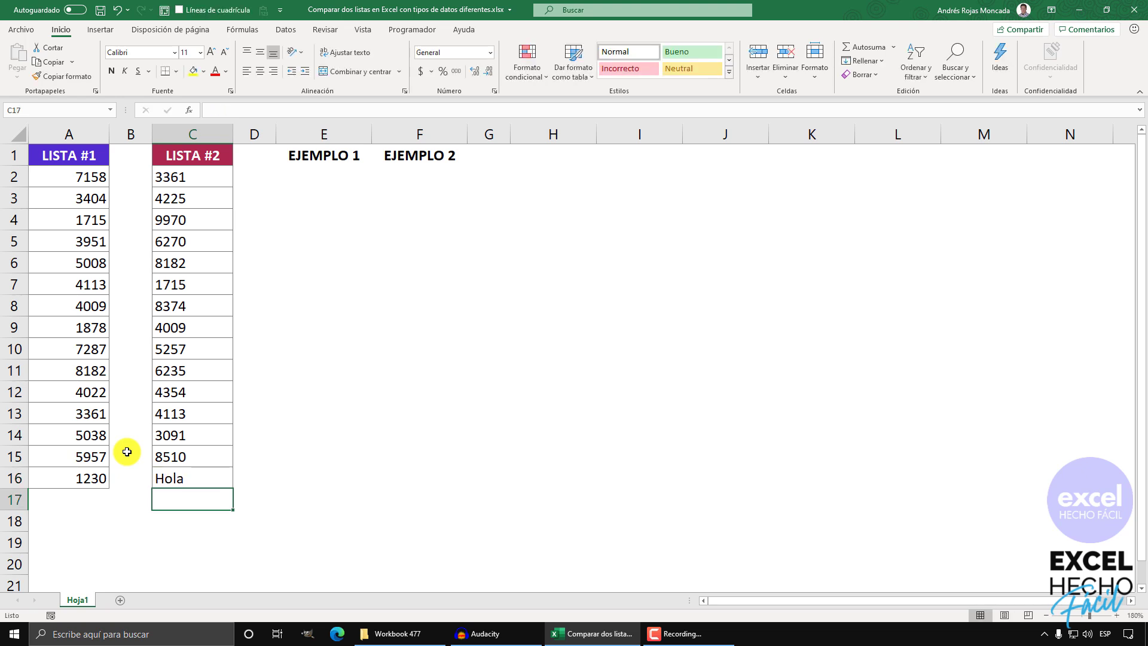
click(213, 479)
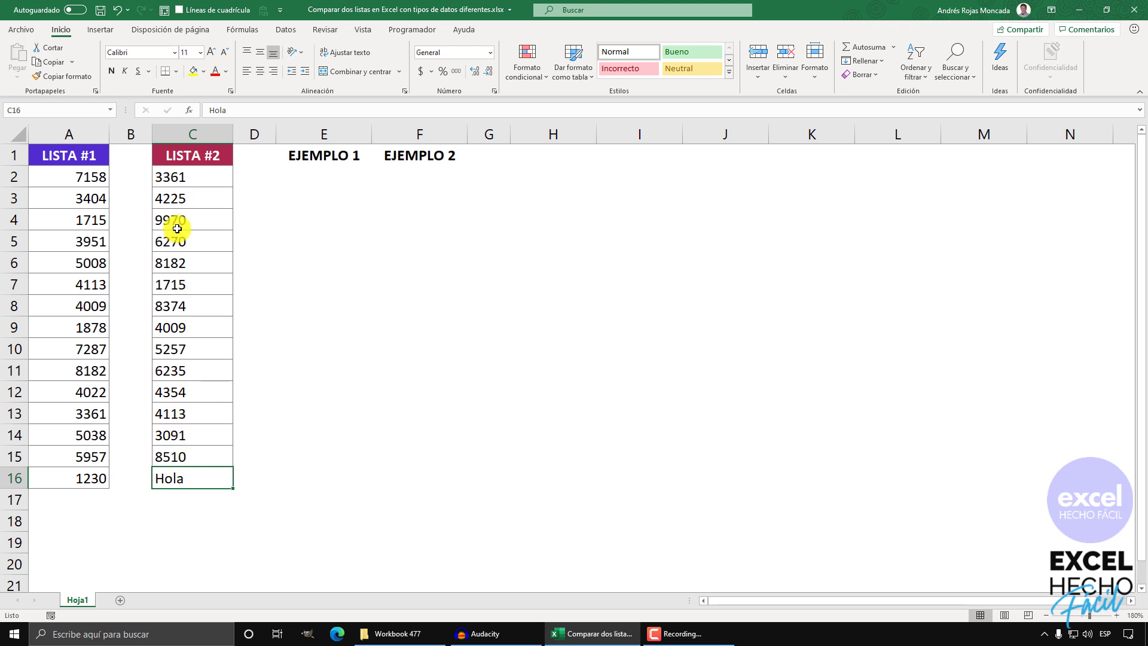
Start a COINCIDIR formula in cell E2 under EJEMPLO 1 with A2 as the lookup value.
click(293, 176)
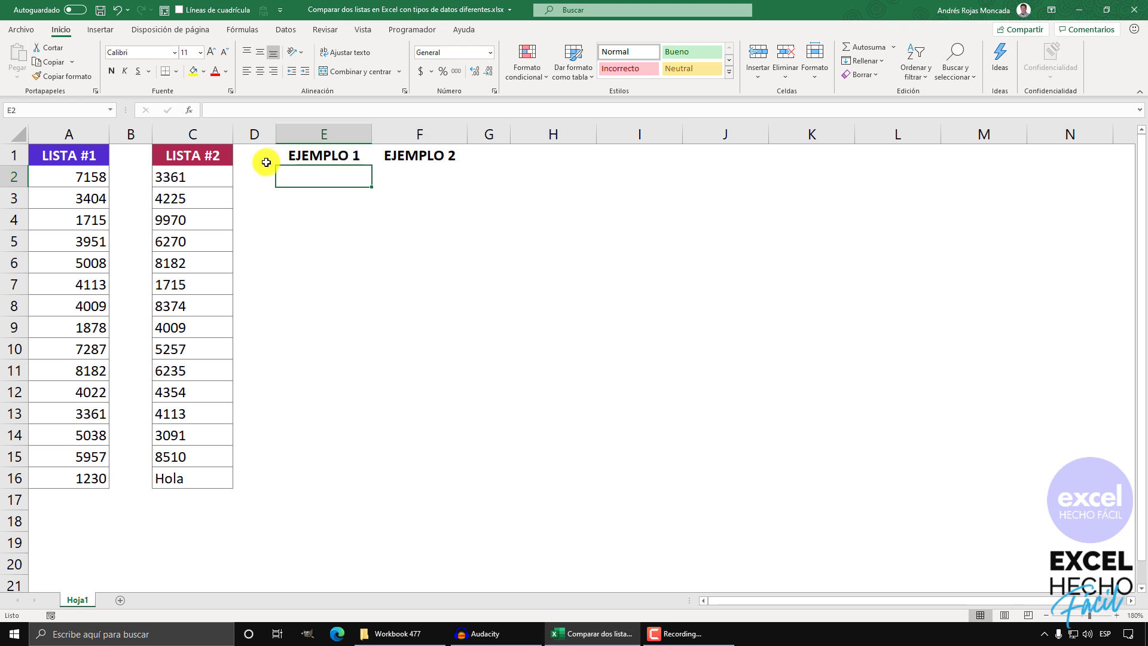
text(=)
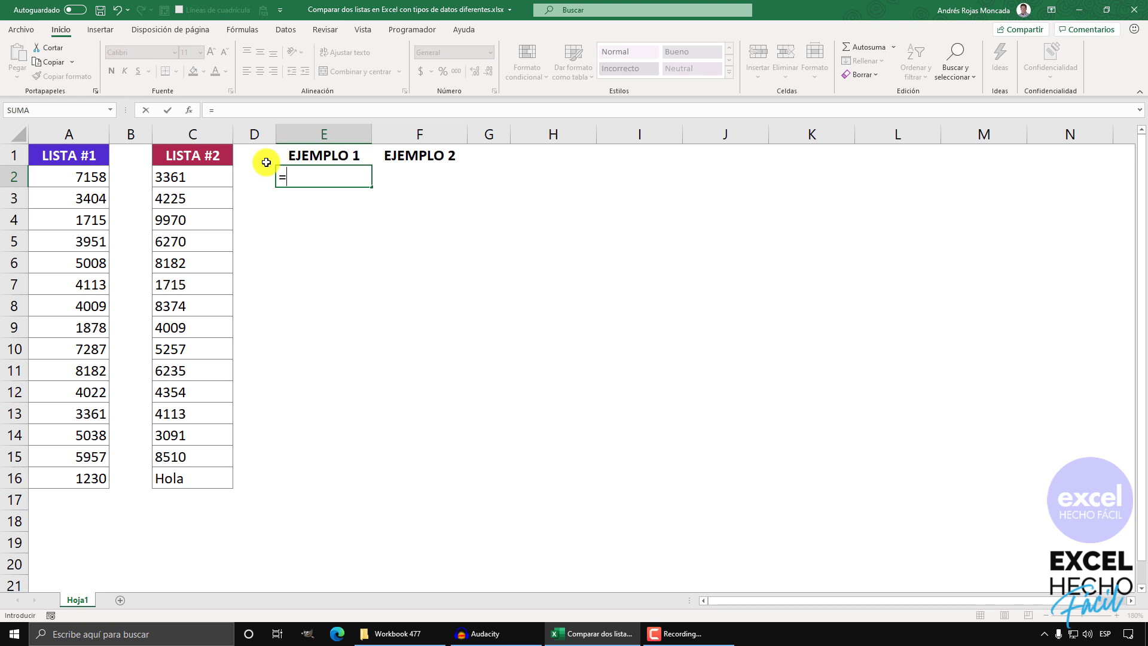
text(coi)
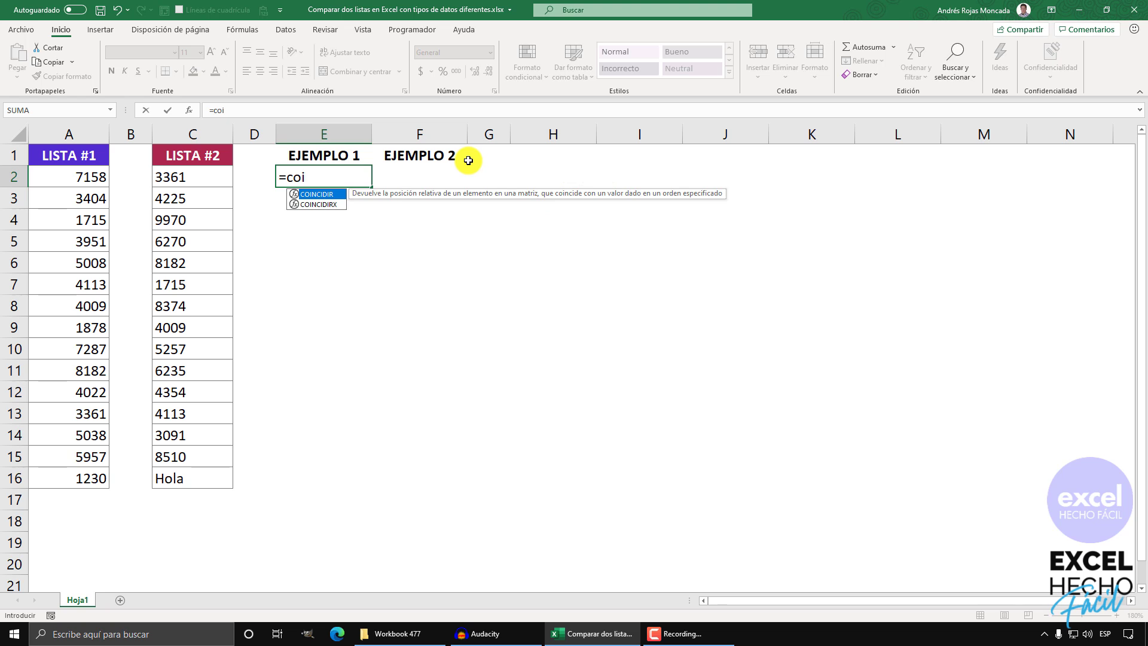
key(Tab)
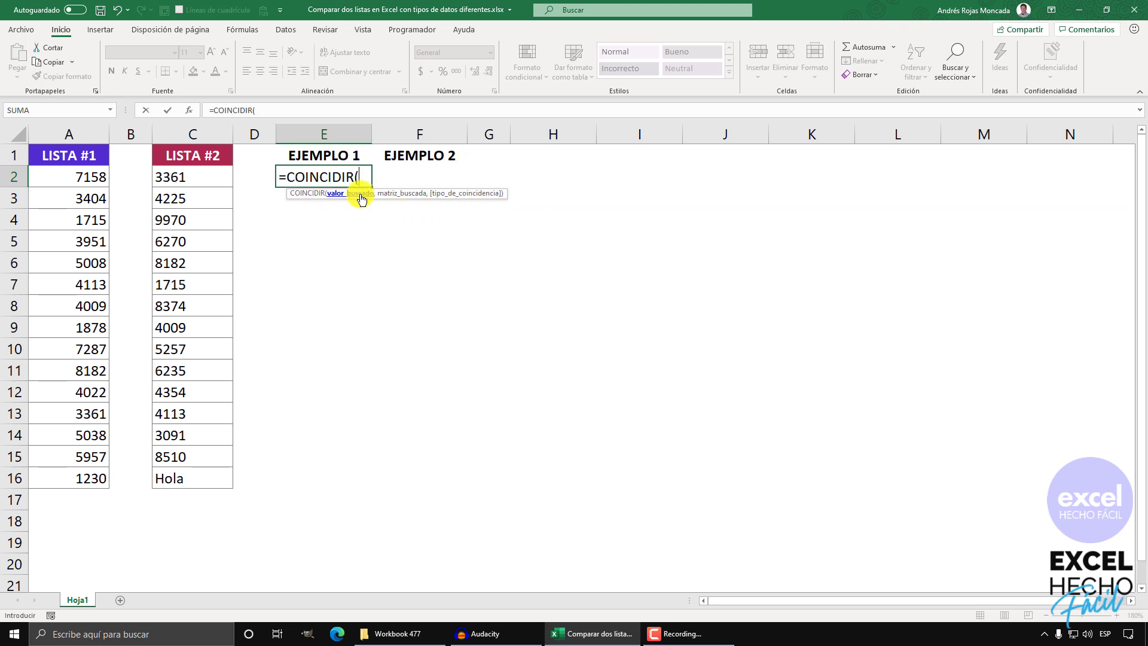
click(66, 175)
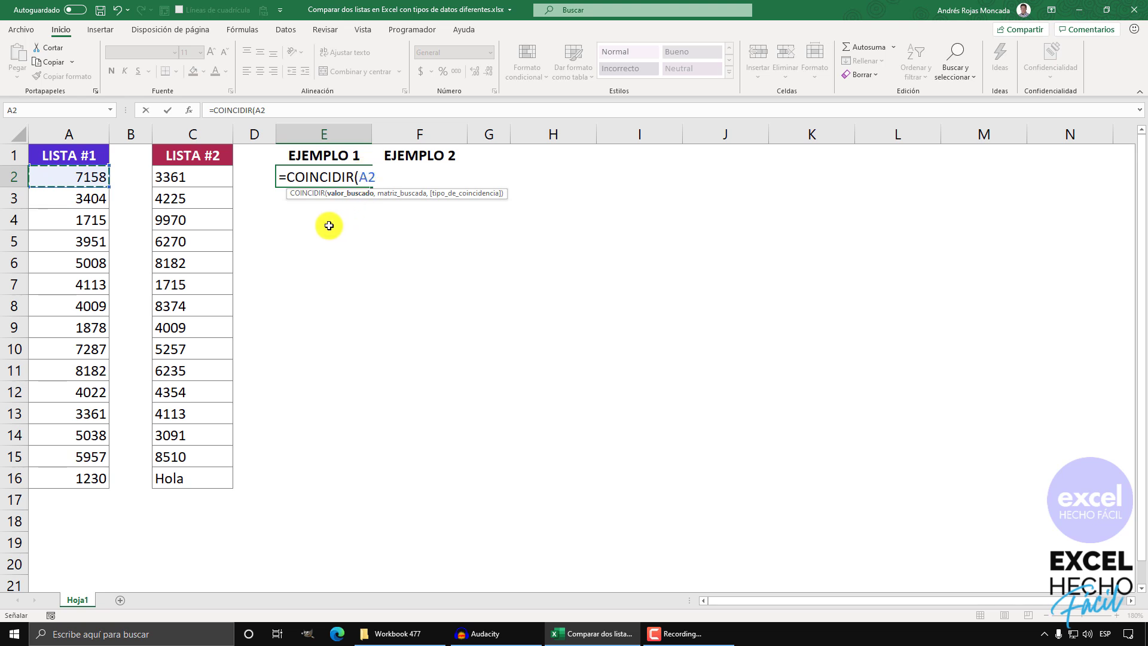
text(,)
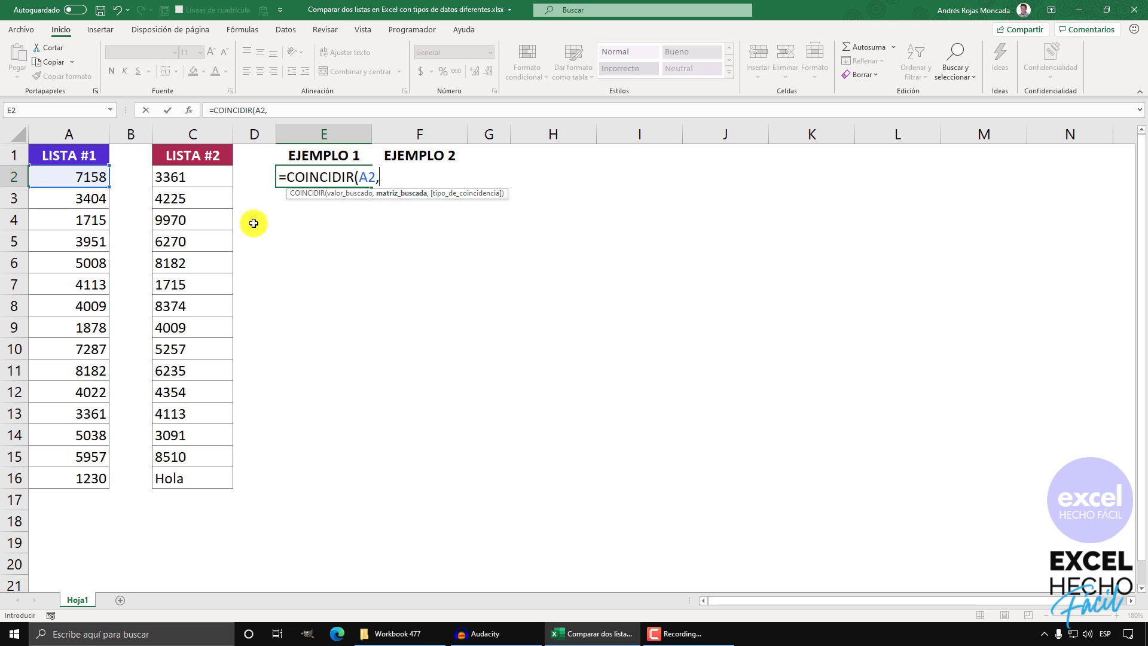
Complete the formula with the absolute lookup range $C$2:$C$16 and exact match 0, and fill it down to E16.
drag(205, 174, 191, 489)
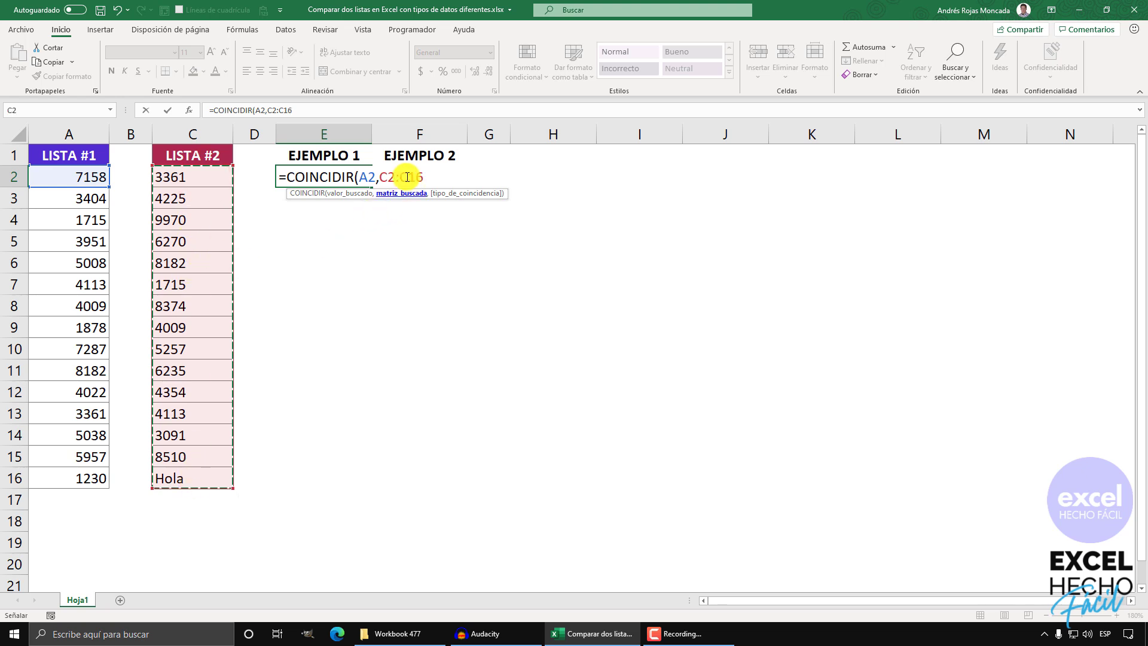
click(397, 194)
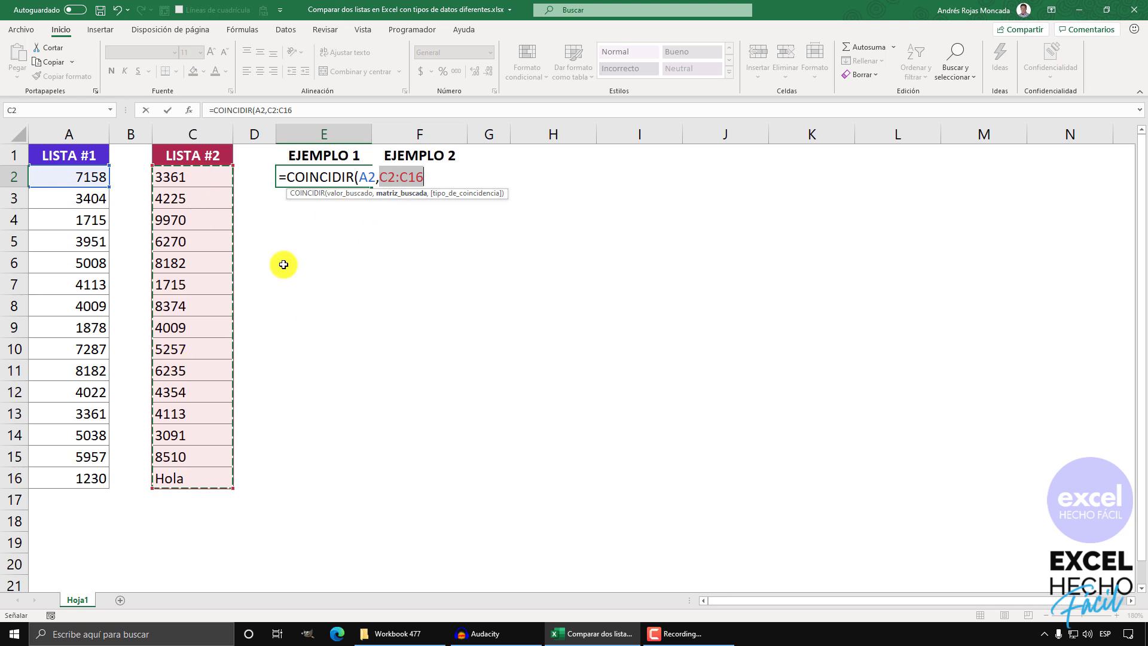
key(F4)
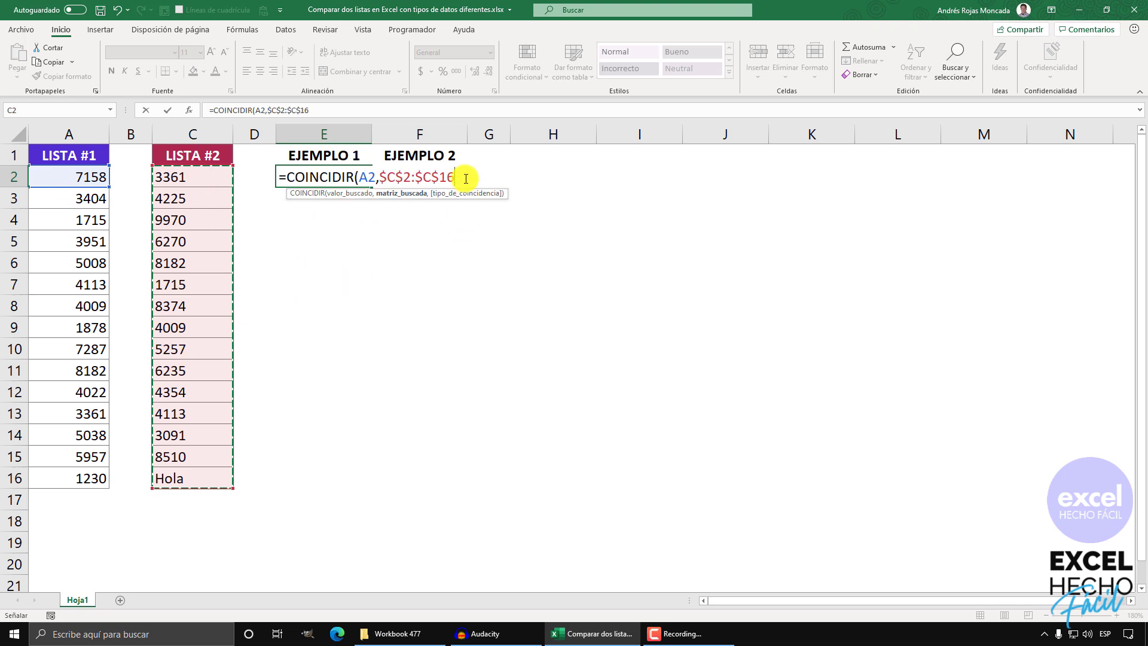
text(,)
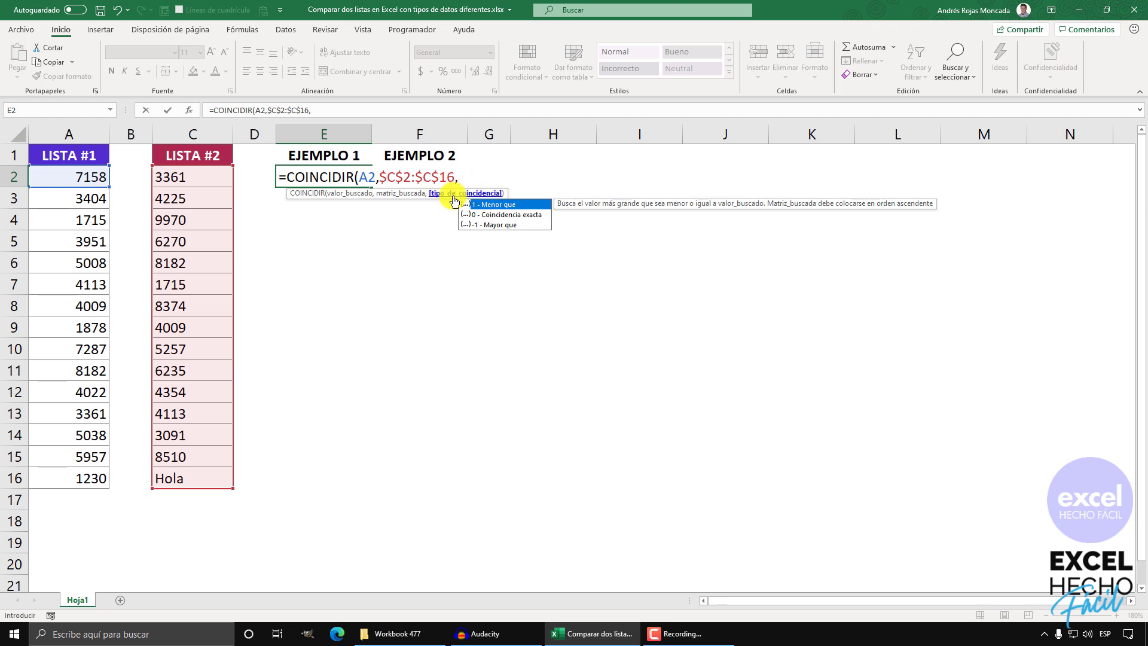
double_click(486, 214)
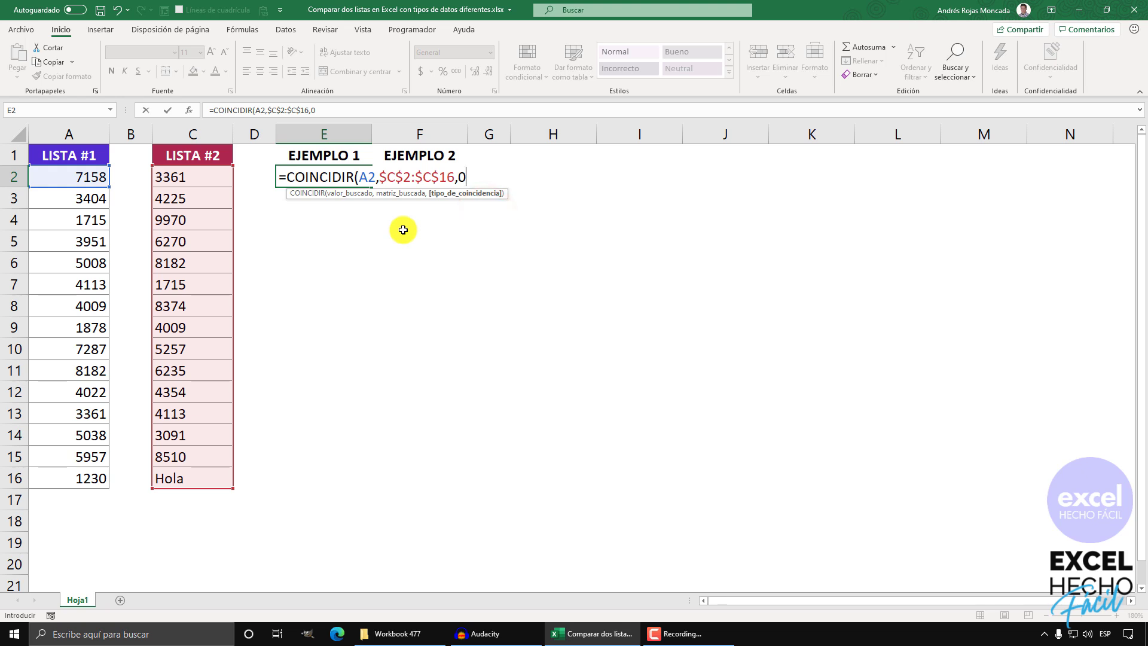
key(ctrl+Return)
drag(374, 187, 361, 481)
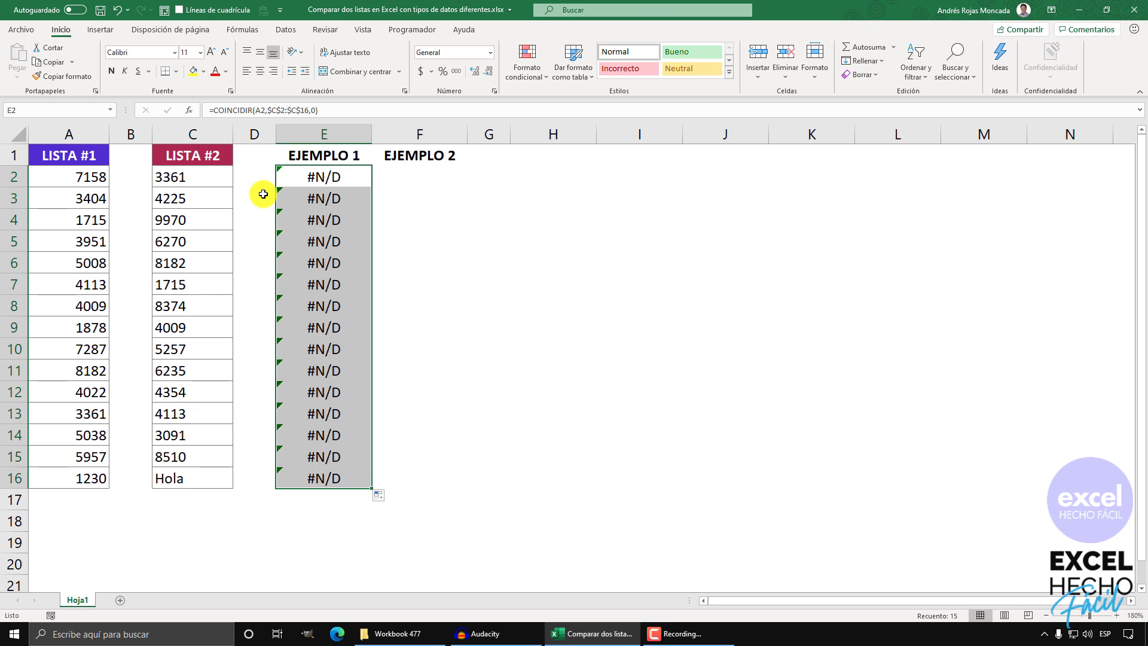
Evaluate the lookup value and lookup range arguments inside E2's formula to compare their data types, restoring the references after each.
click(308, 175)
key(F2)
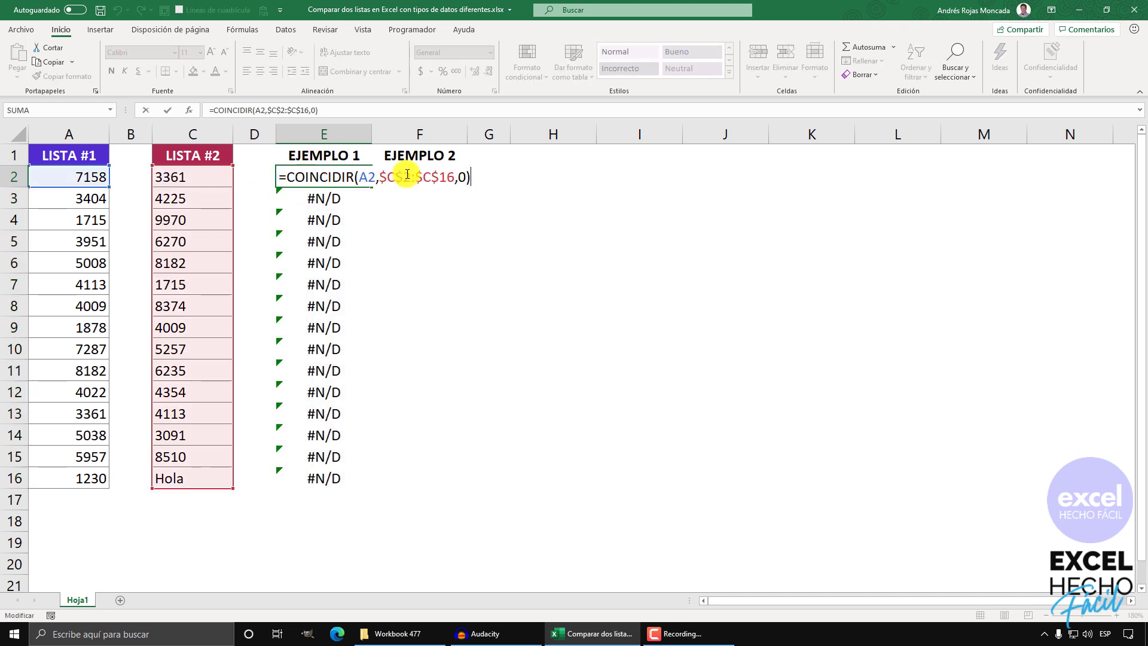
double_click(363, 175)
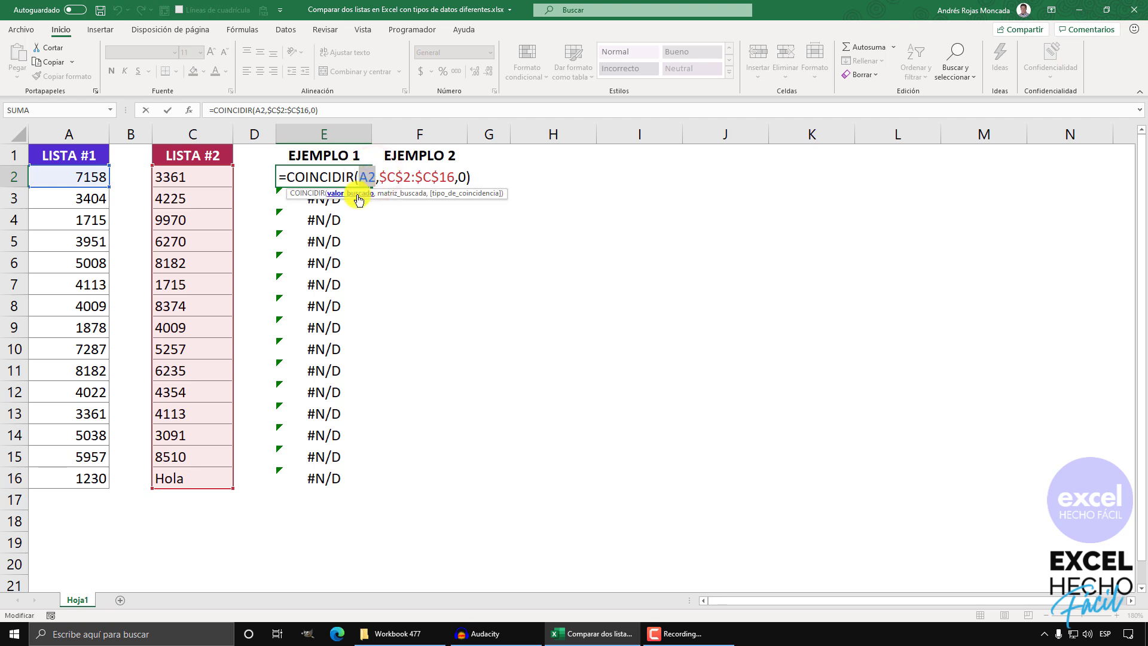
click(358, 195)
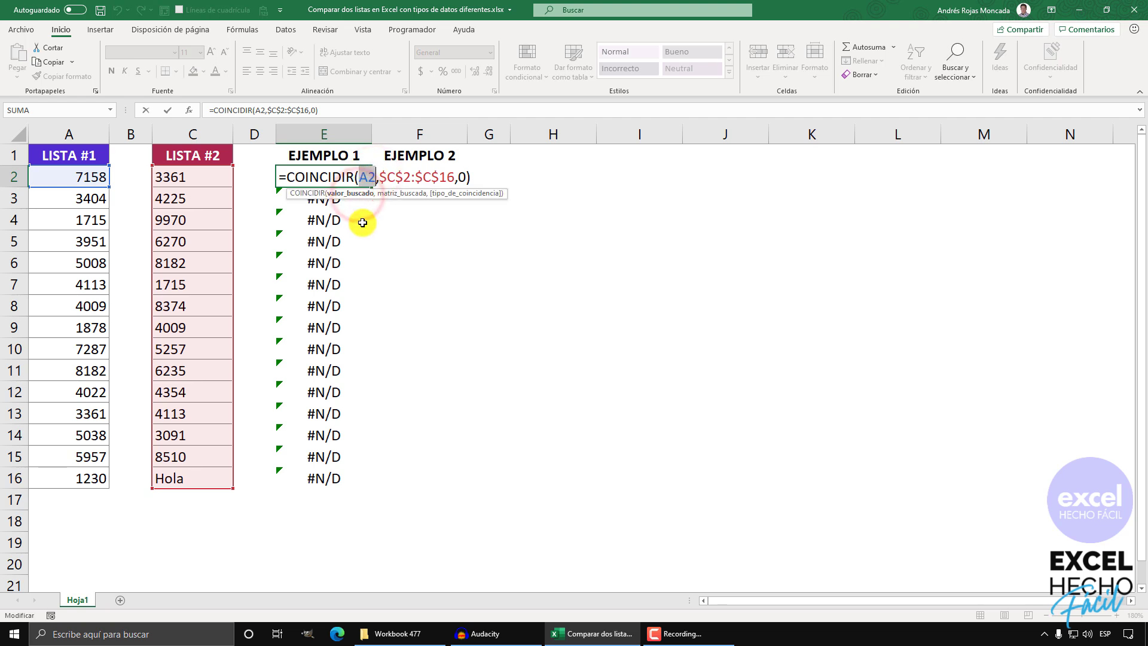
key(F9)
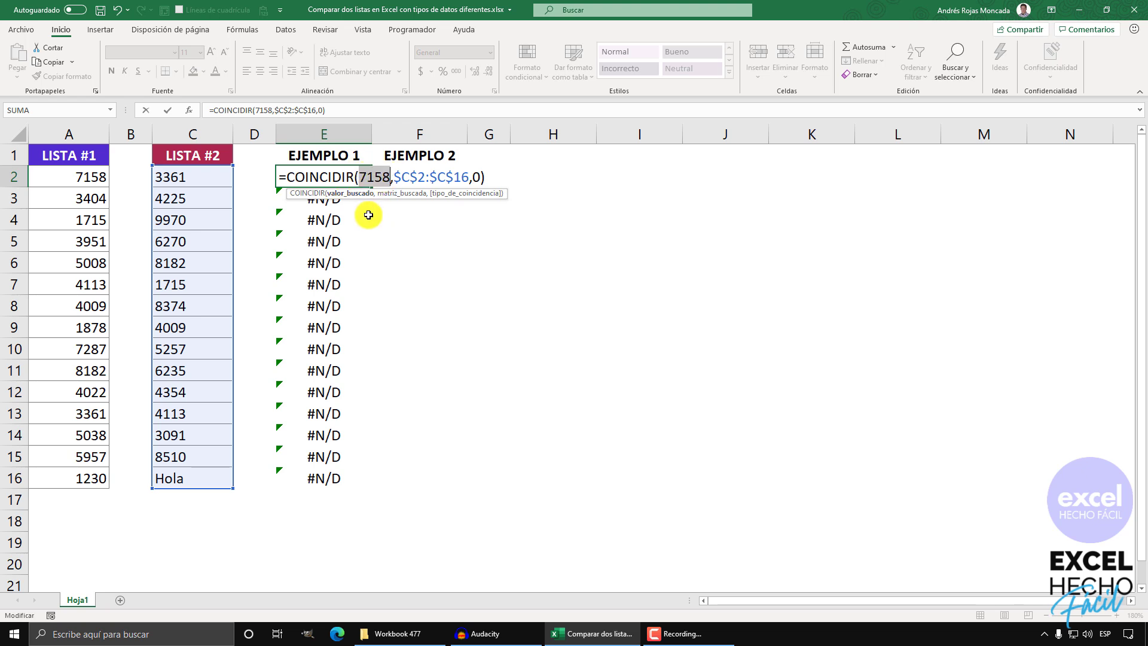
key(ctrl+z)
click(385, 194)
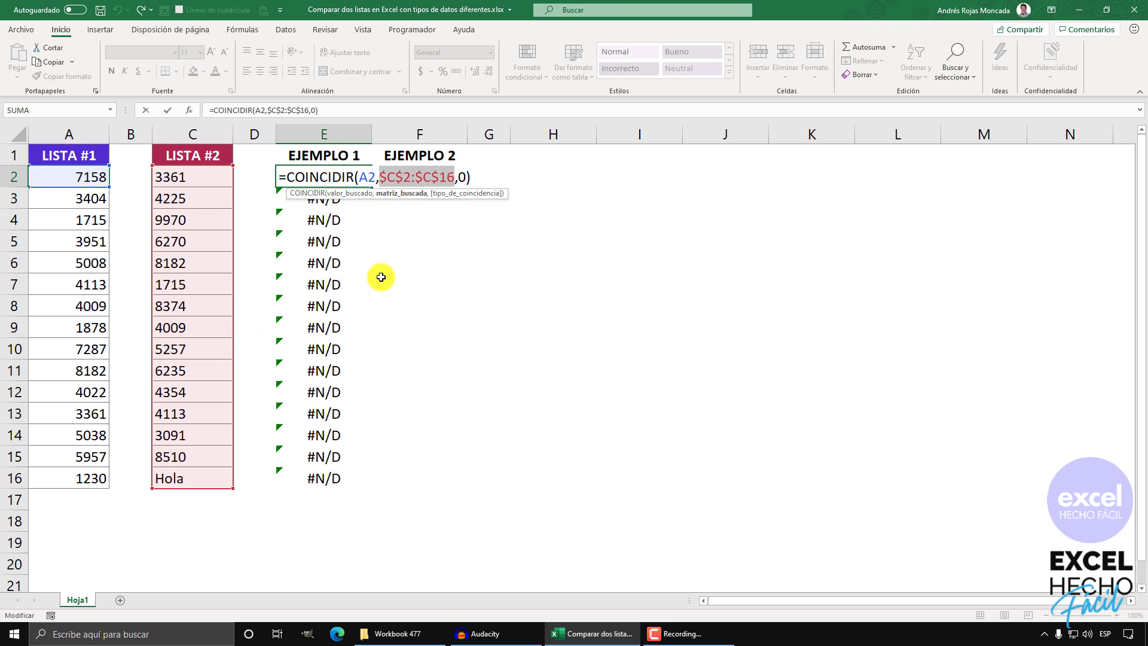
key(F9)
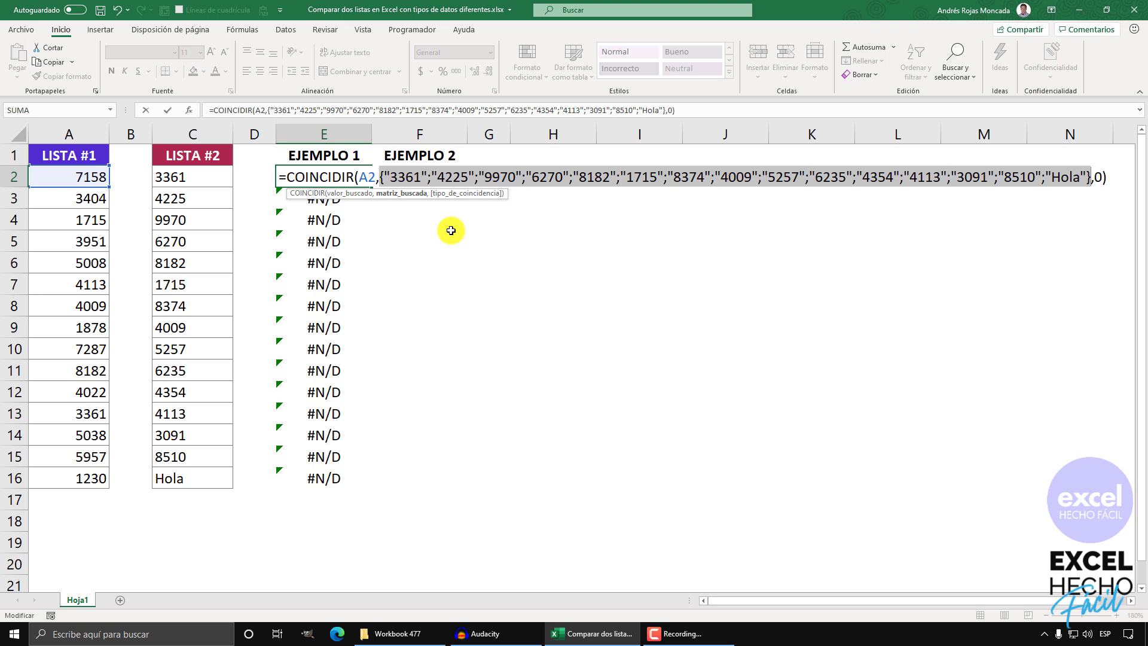
key(ctrl+z)
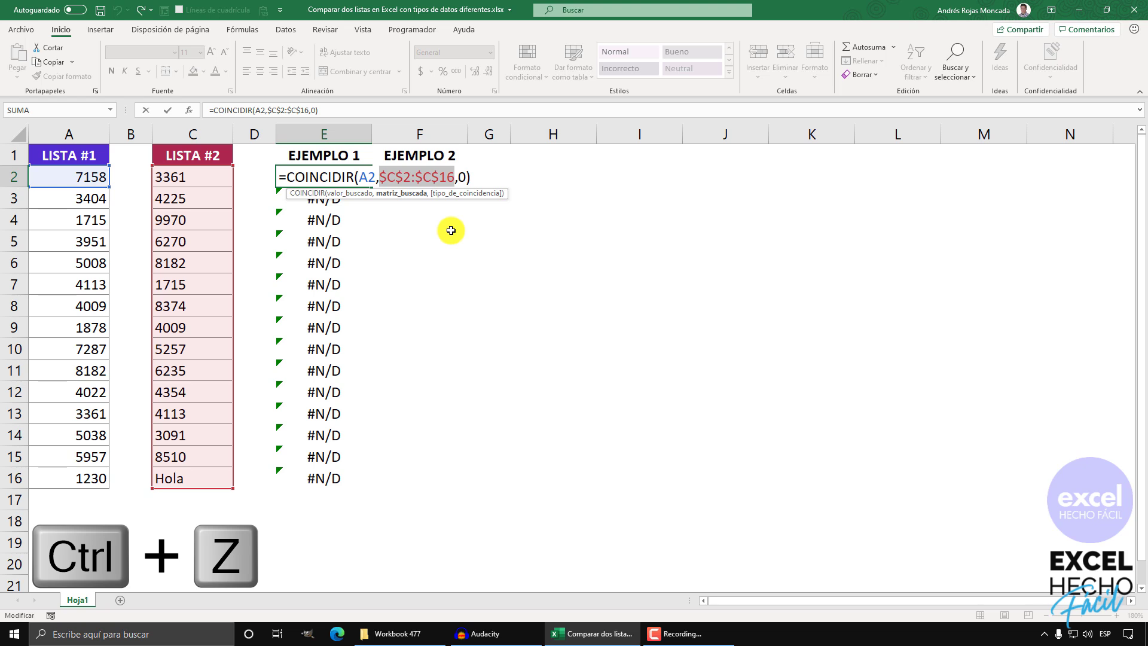
Append &"" to A2 in E2's formula, check how that argument evaluates, and fill the updated formula down to E16.
click(376, 177)
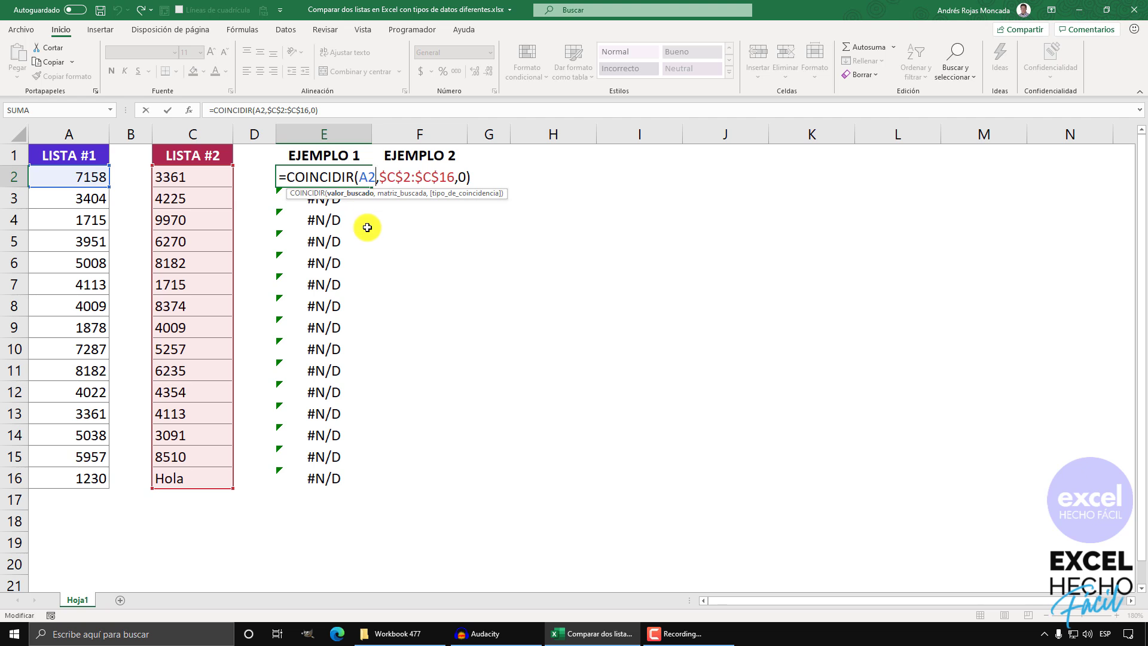
text(&"")
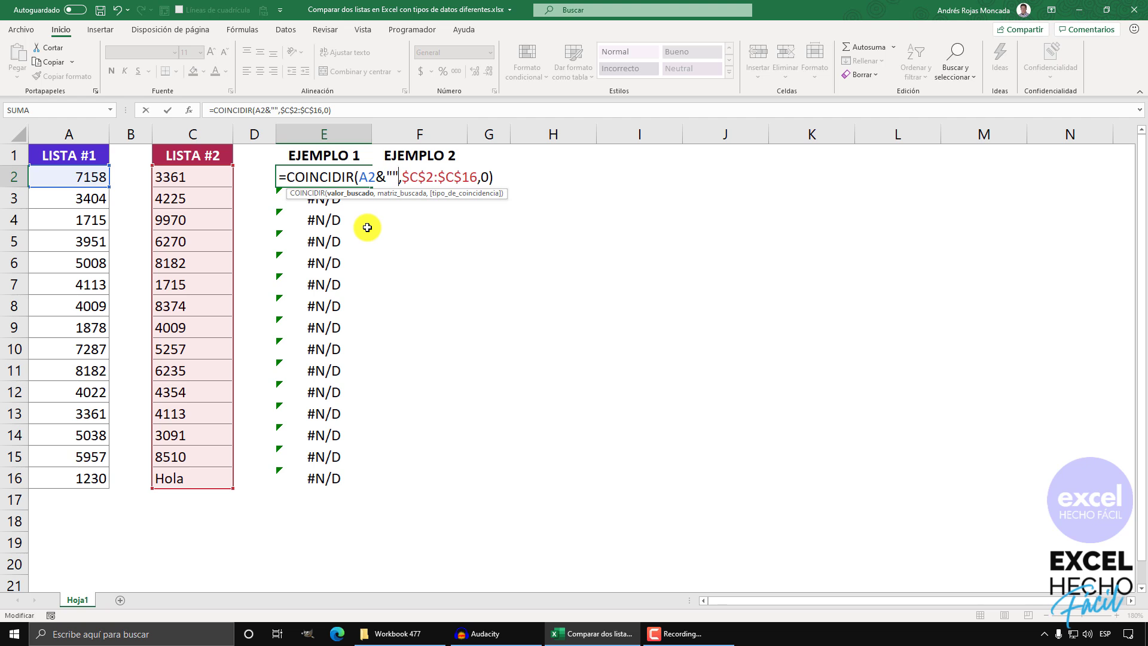
click(352, 194)
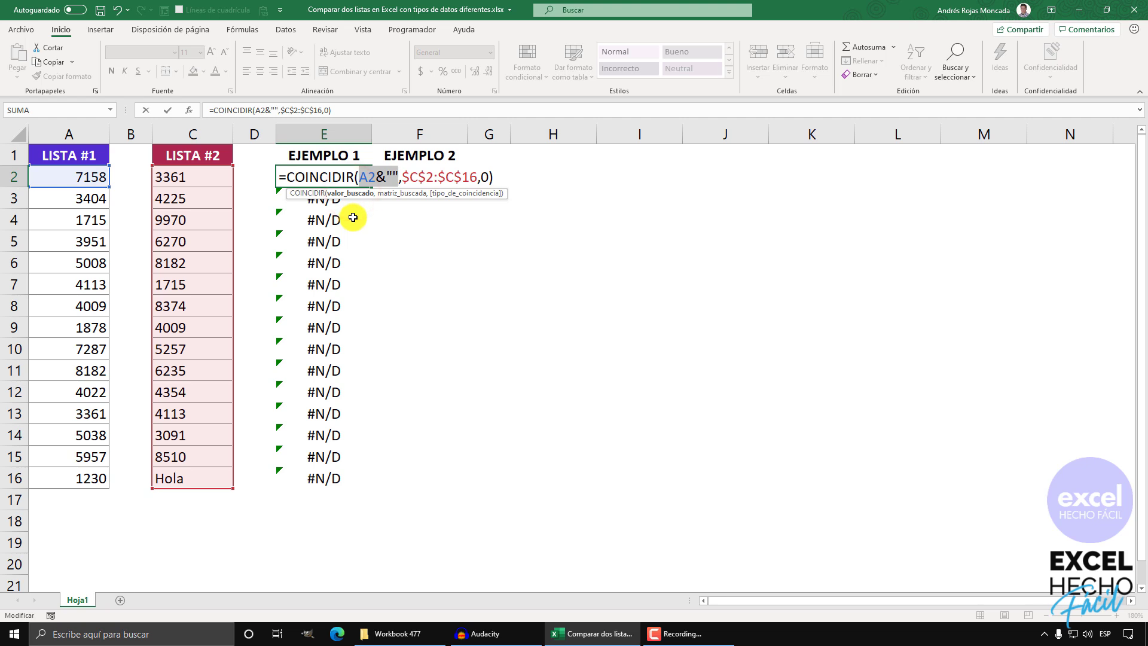
key(F9)
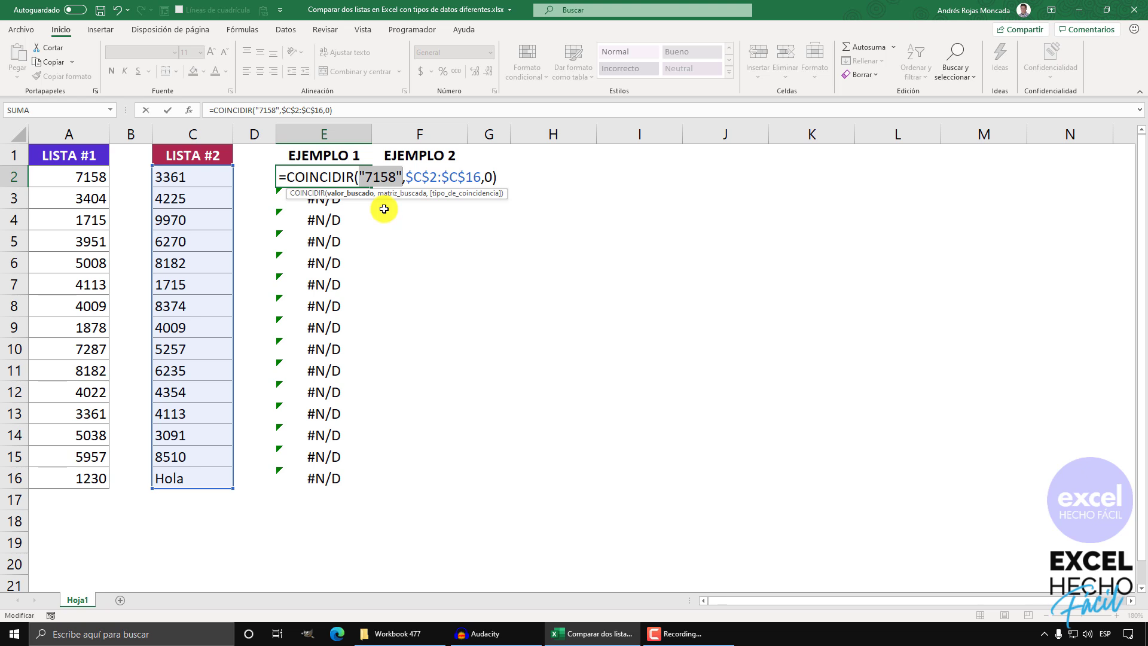
key(ctrl+z)
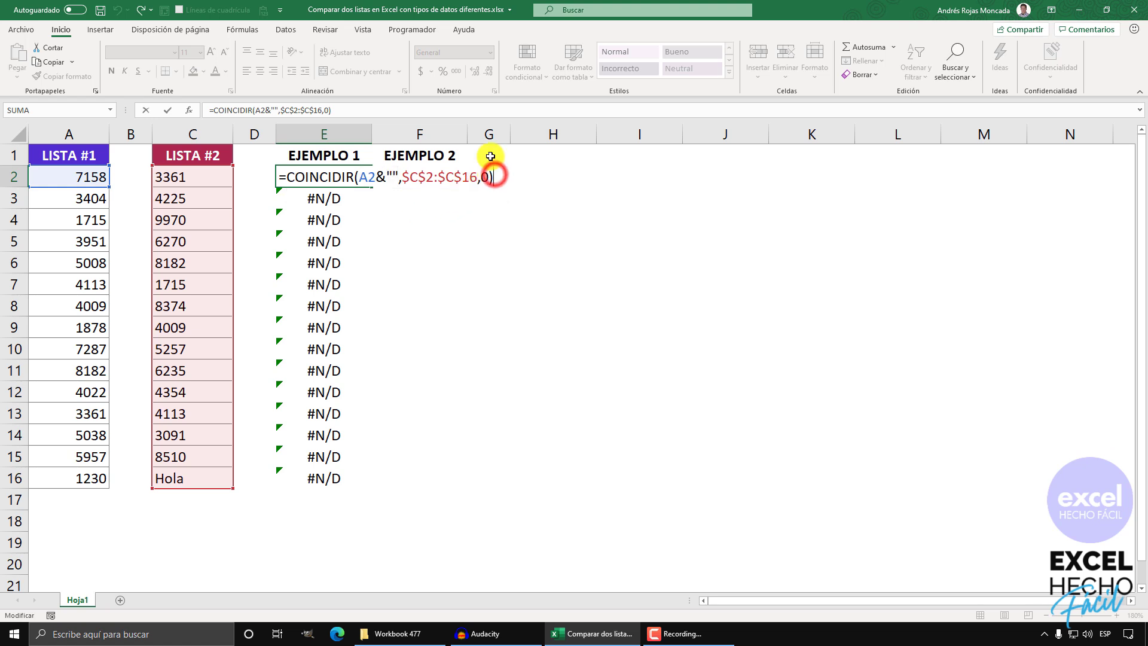
key(ctrl+Return)
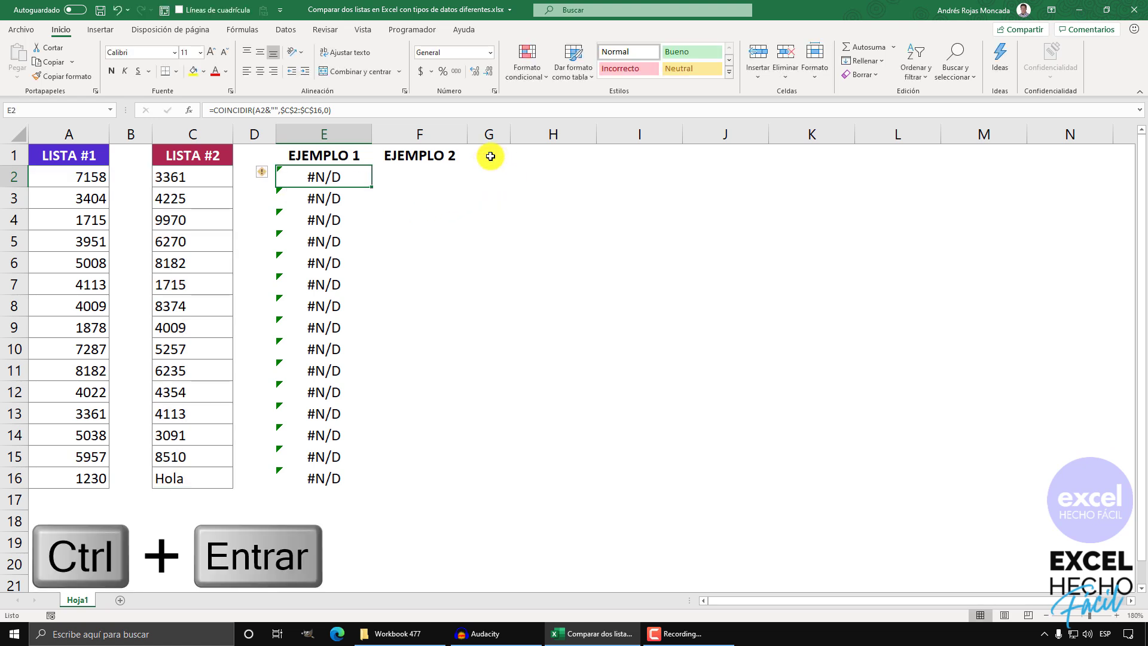
drag(371, 187, 362, 483)
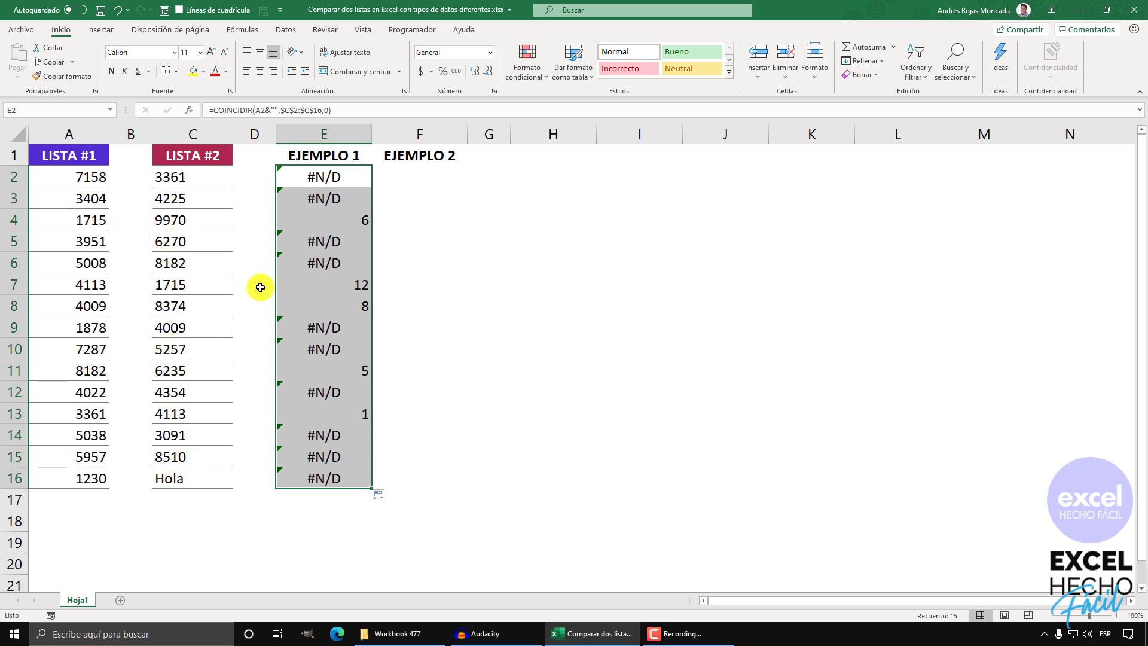
Wrap E2's COINCIDIR formula in the ESNUMERO function and fill the updated formula down to E16.
click(289, 176)
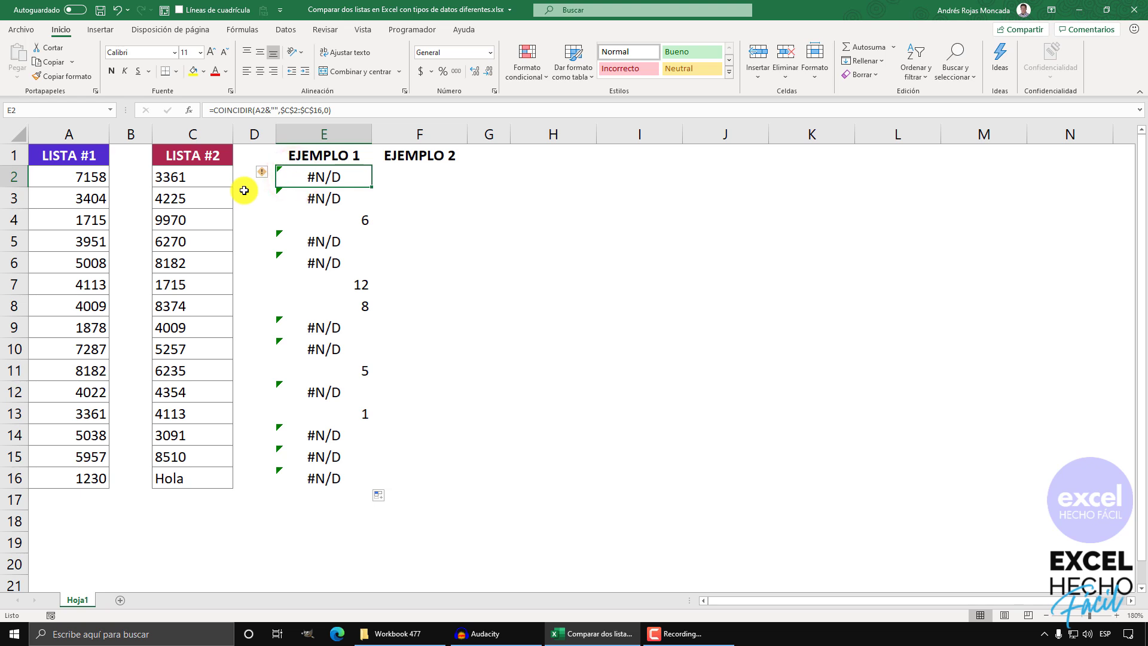
key(F2)
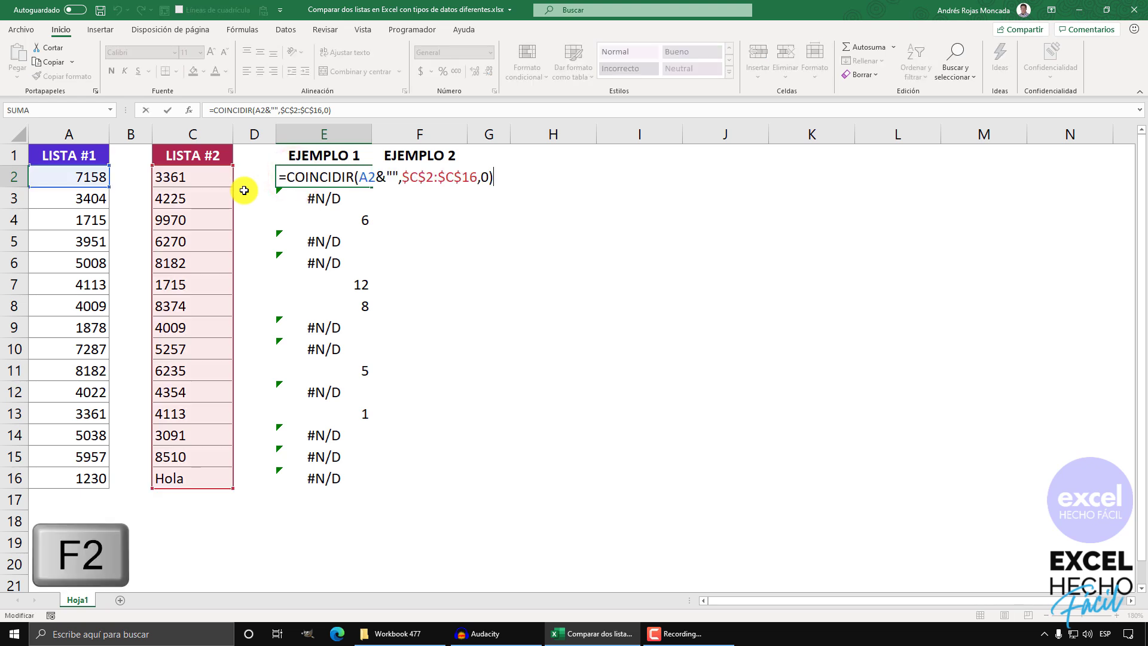
click(286, 177)
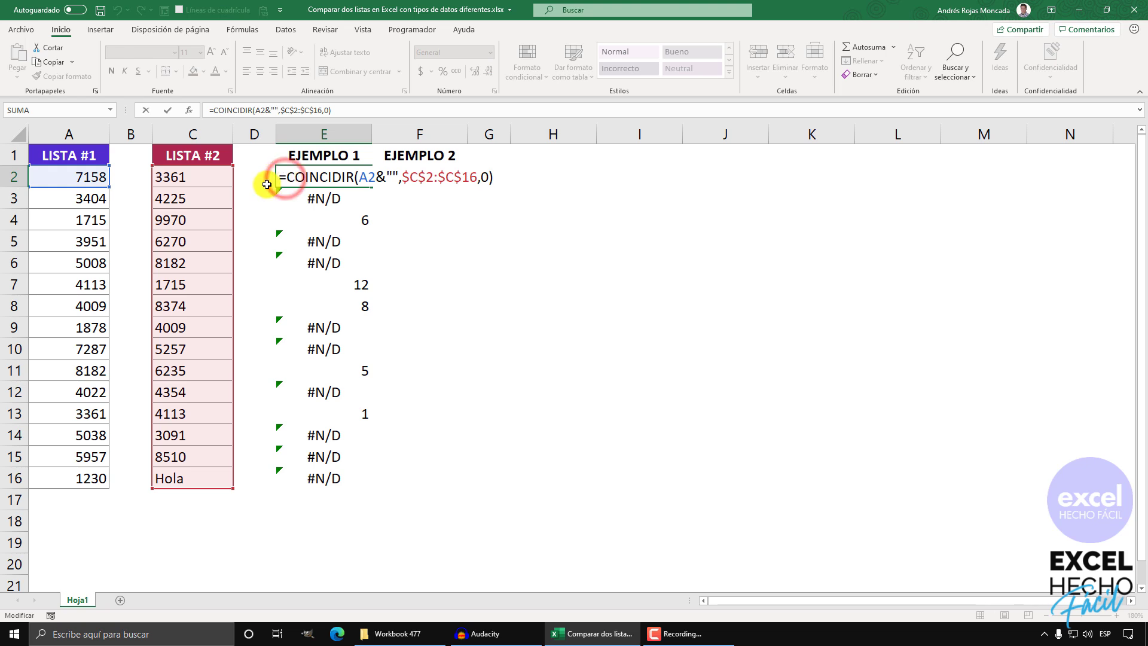
text(esnu)
key(Tab)
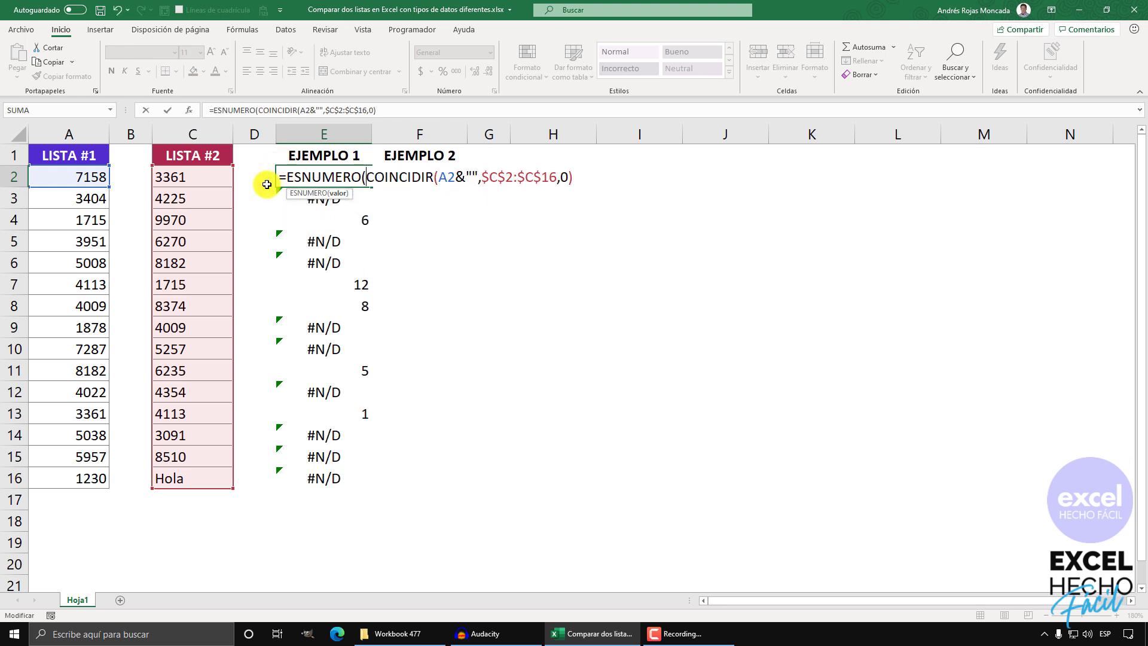
click(333, 192)
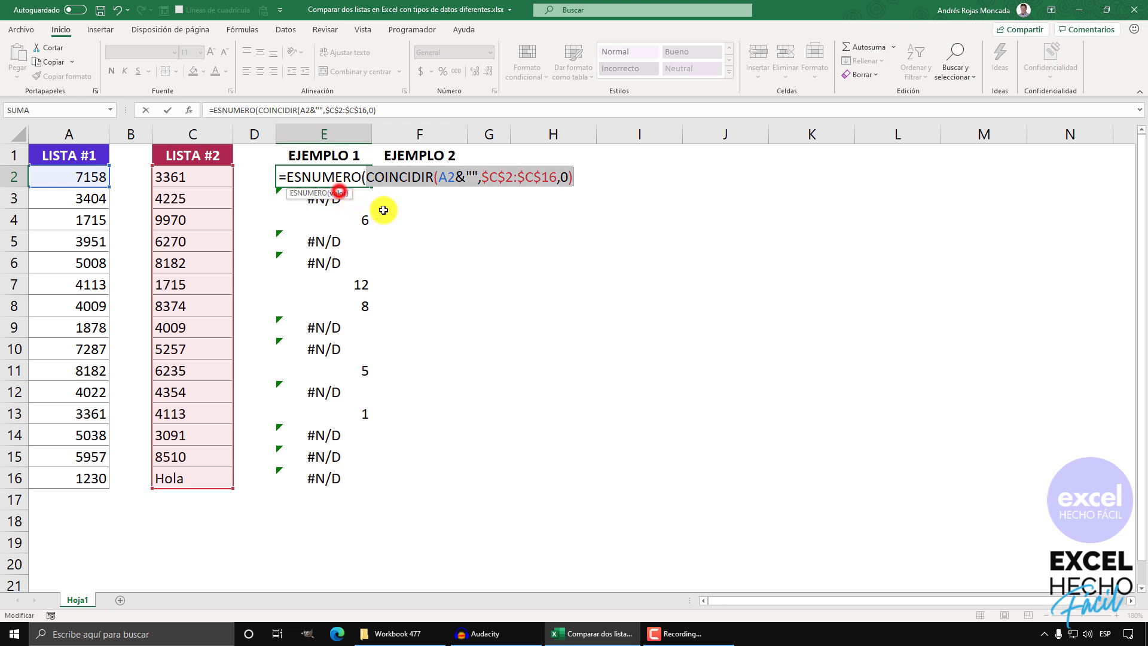
click(581, 172)
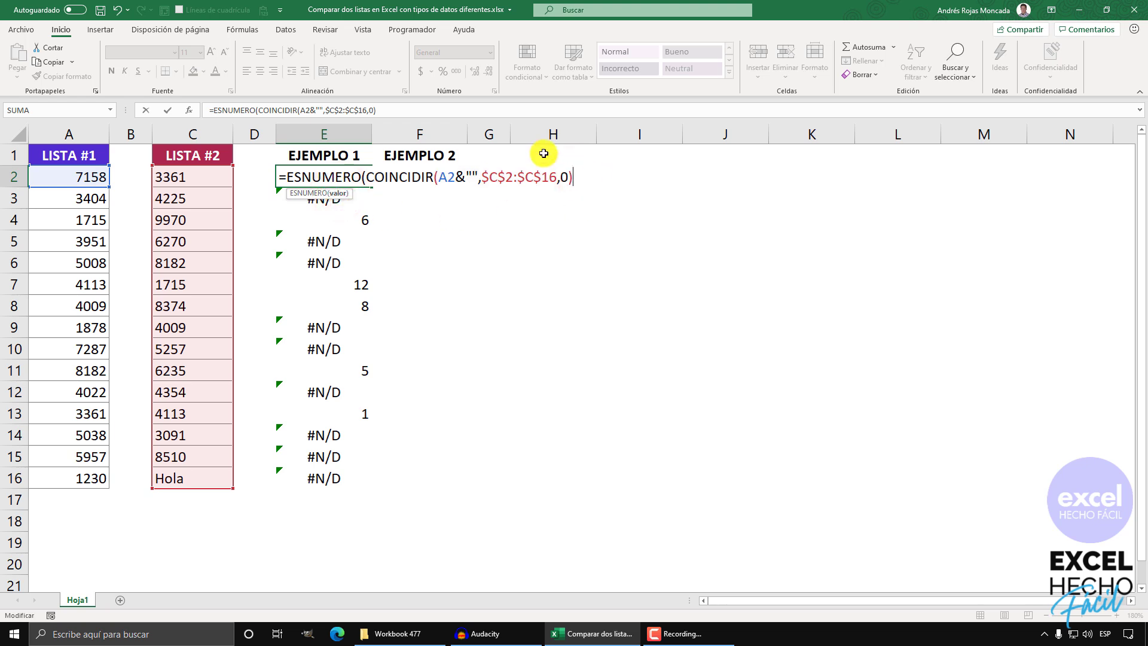
text())
key(ctrl+Return)
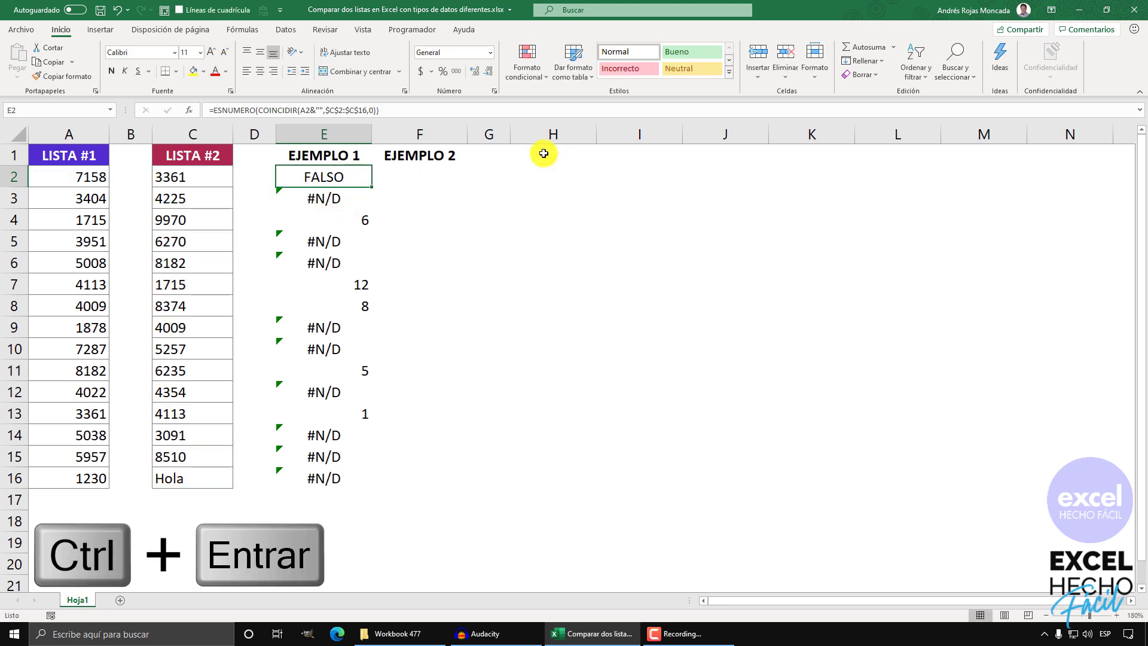
double_click(372, 187)
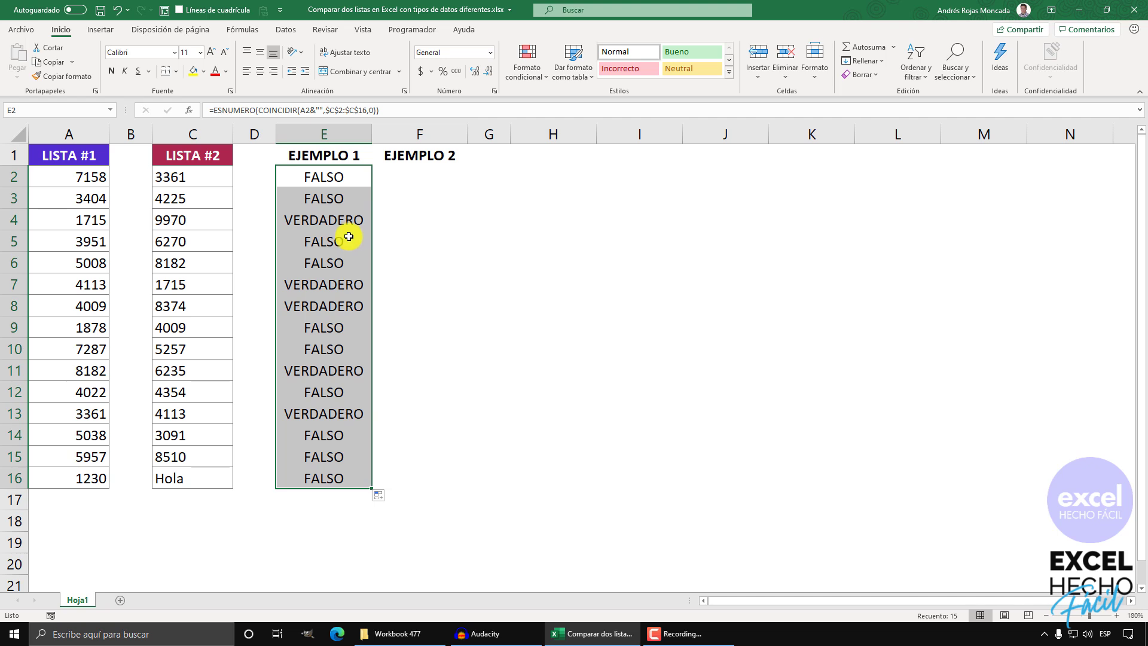
Nest E2's ESNUMERO formula in a SI function returning "Está" if true and "No está" if false, and fill it down to E16.
click(310, 177)
key(F2)
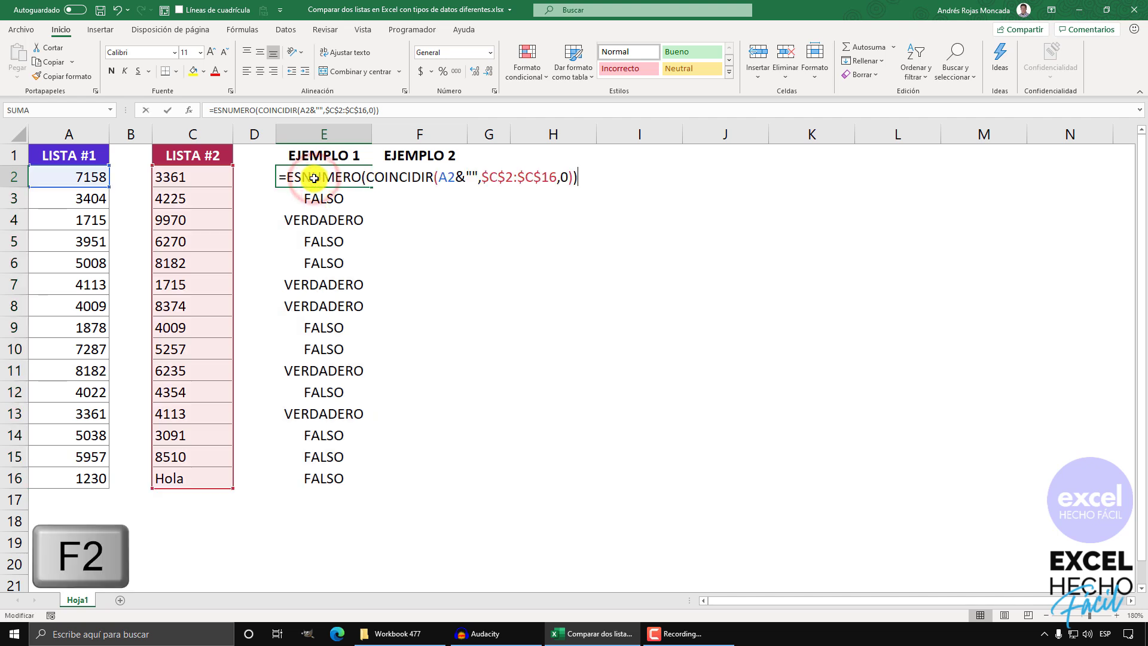
click(279, 178)
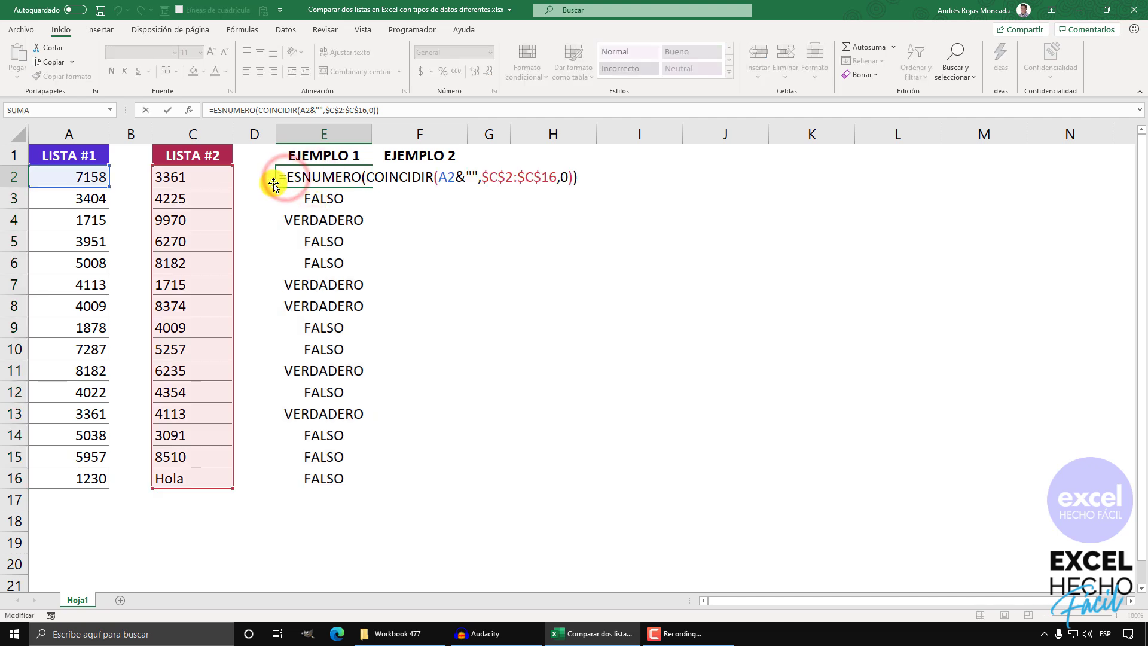
text(SI()
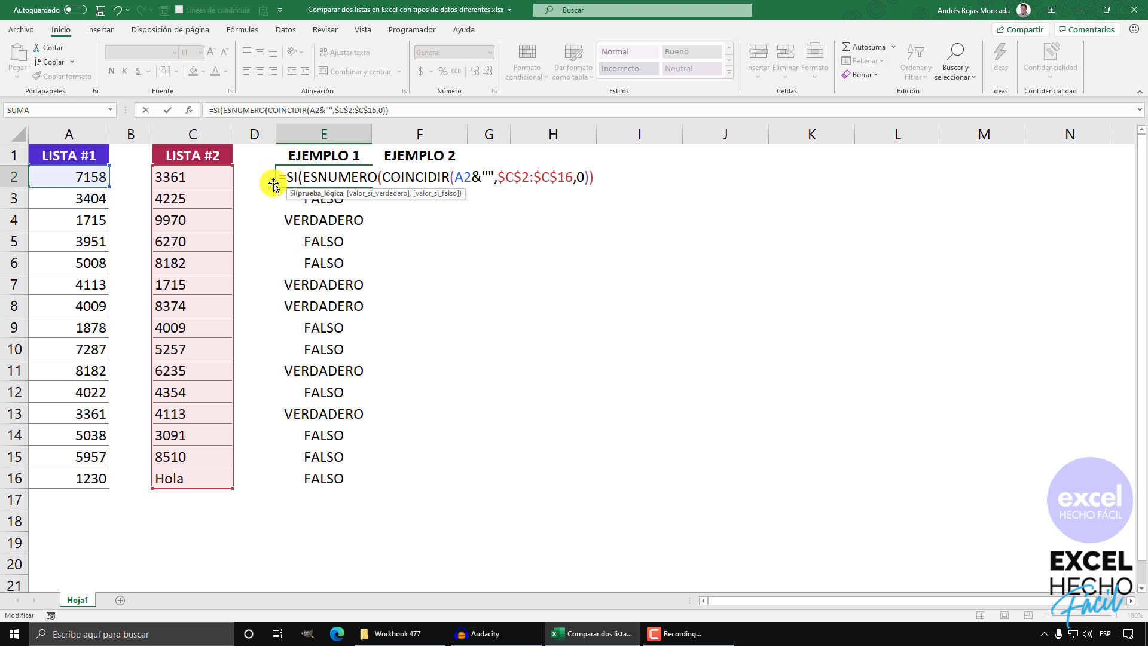
key(shift+End)
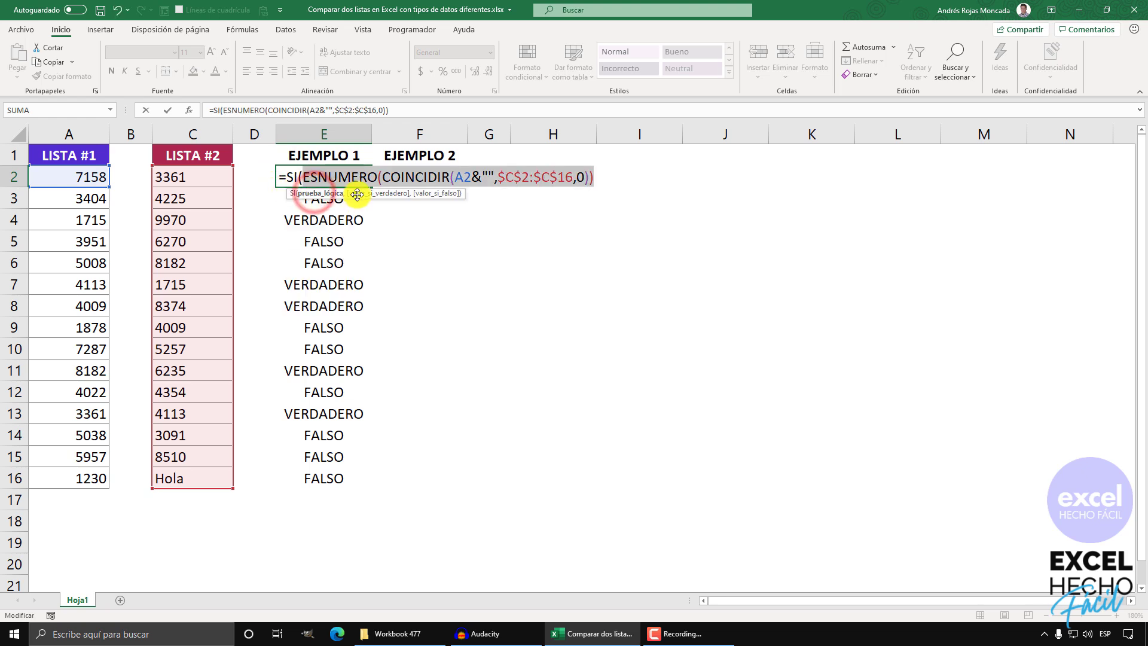
key(End)
text(,)
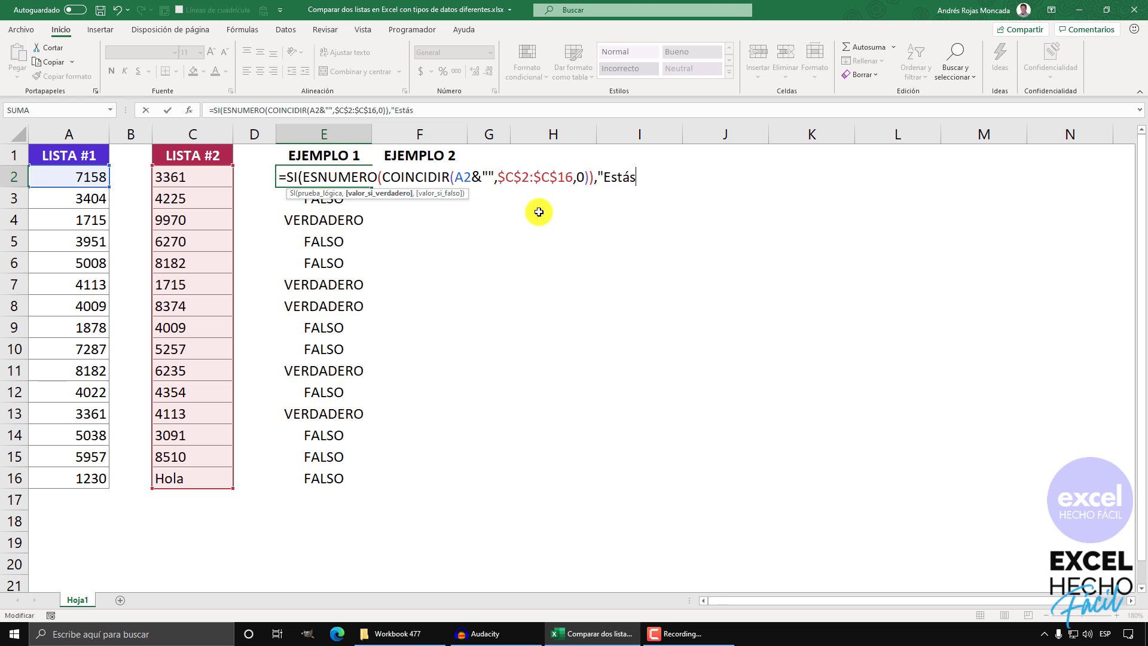
text(,)
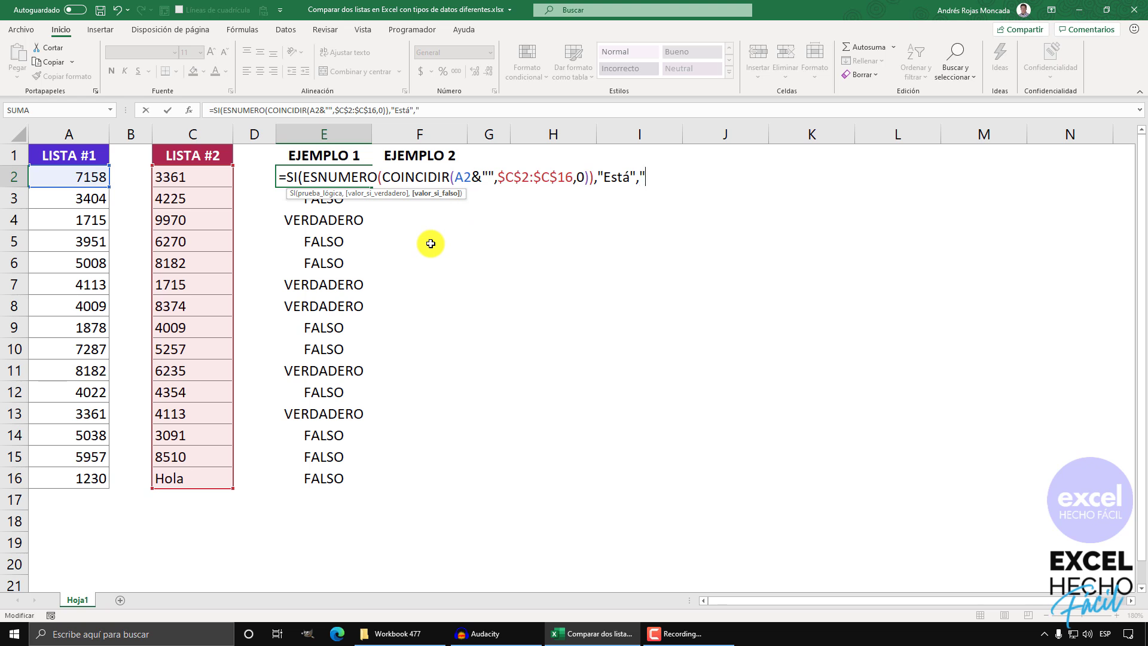
text("No está"))
key(ctrl+Return)
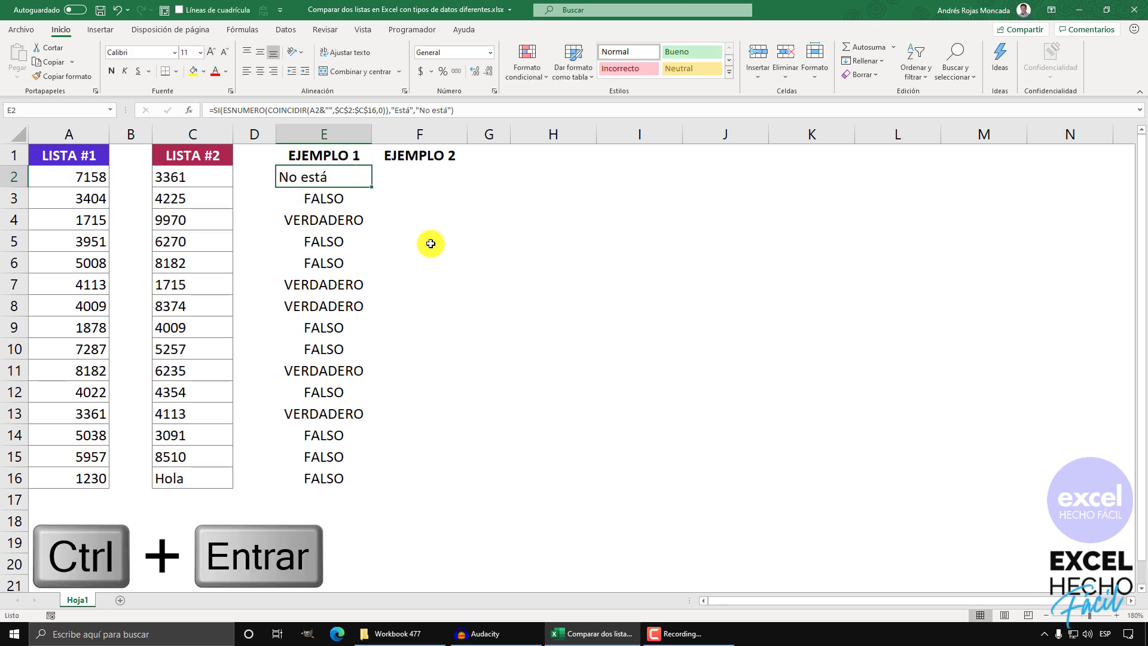
double_click(371, 186)
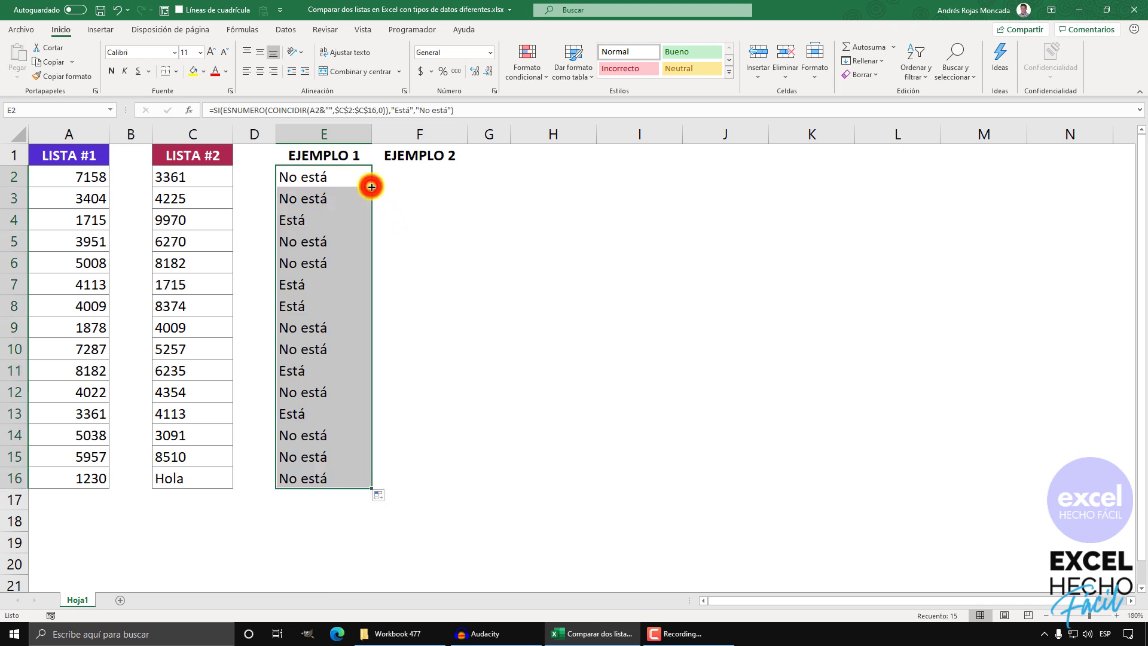
Select all the cells showing Está under EJEMPLO 1 together (E4, E7, E8, E11 and E13) to review the matches.
click(329, 183)
click(320, 219)
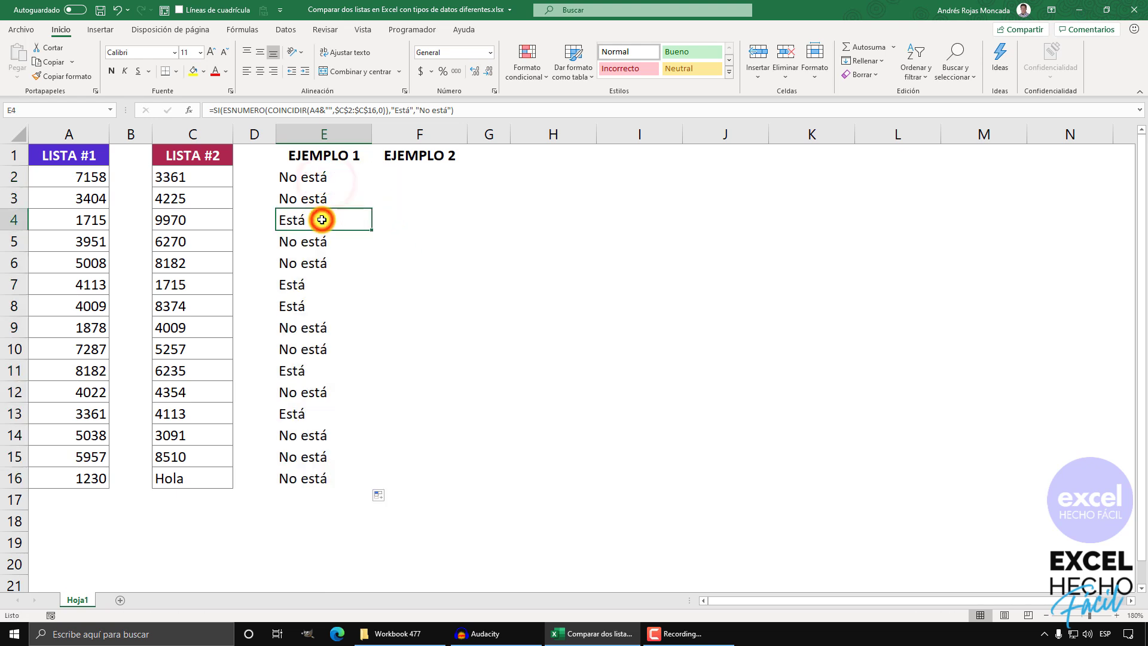
ctrl+click(311, 285)
ctrl+click(307, 306)
ctrl+click(308, 371)
ctrl+click(304, 413)
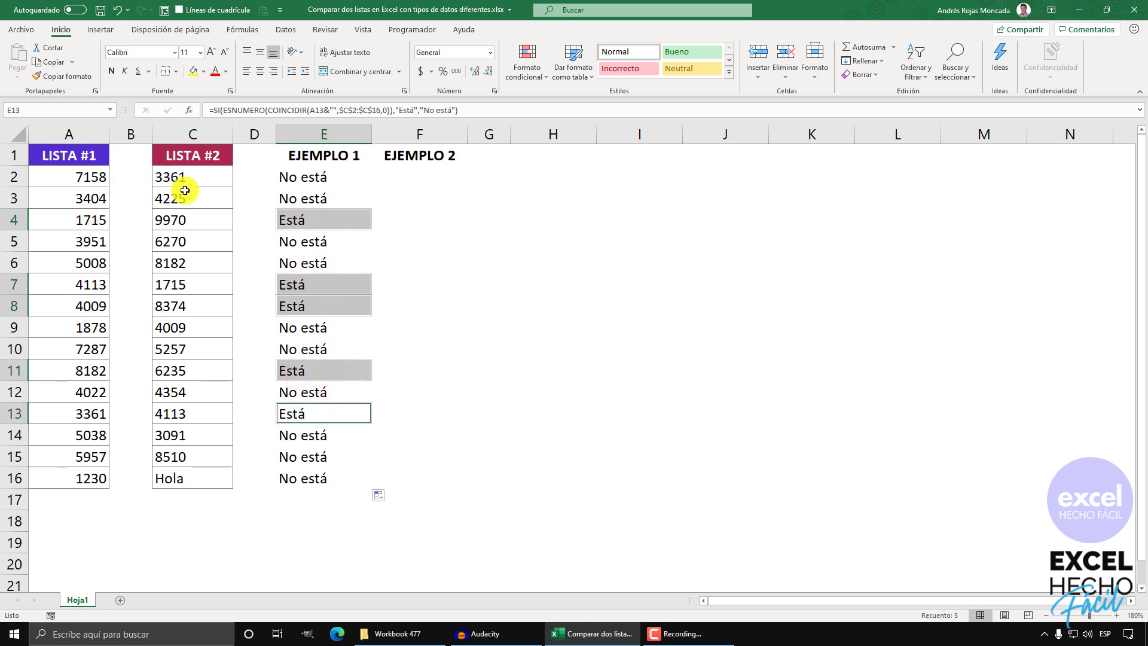
Start a COINCIDIR formula in cell F2 under EJEMPLO 2 with A2 as the lookup value.
click(412, 174)
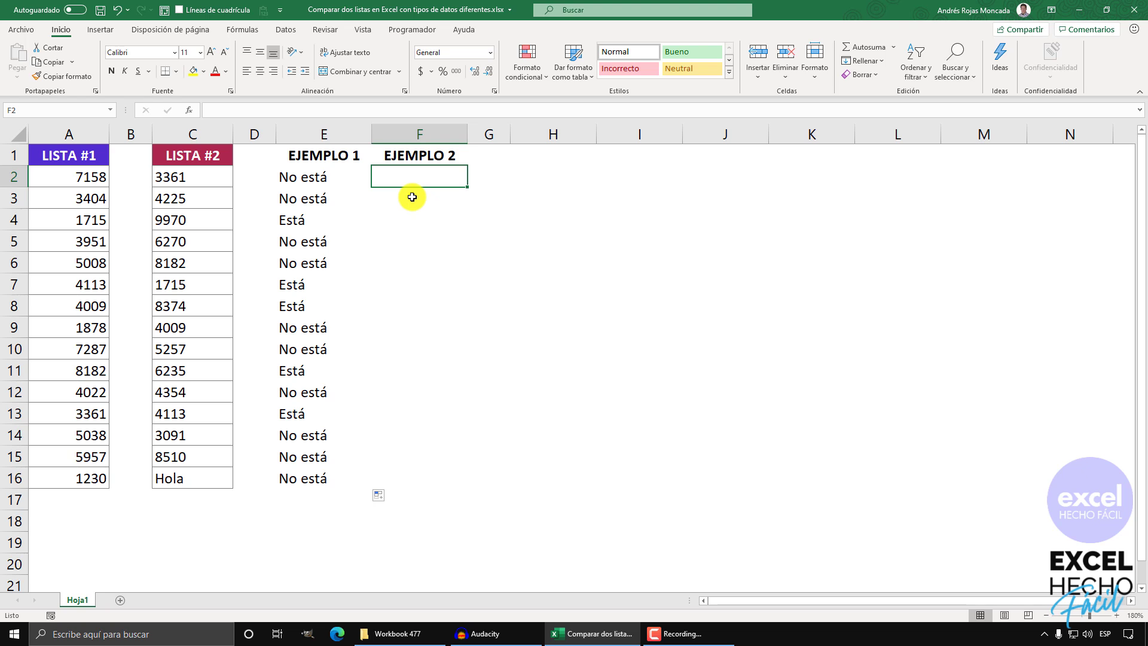
text(=)
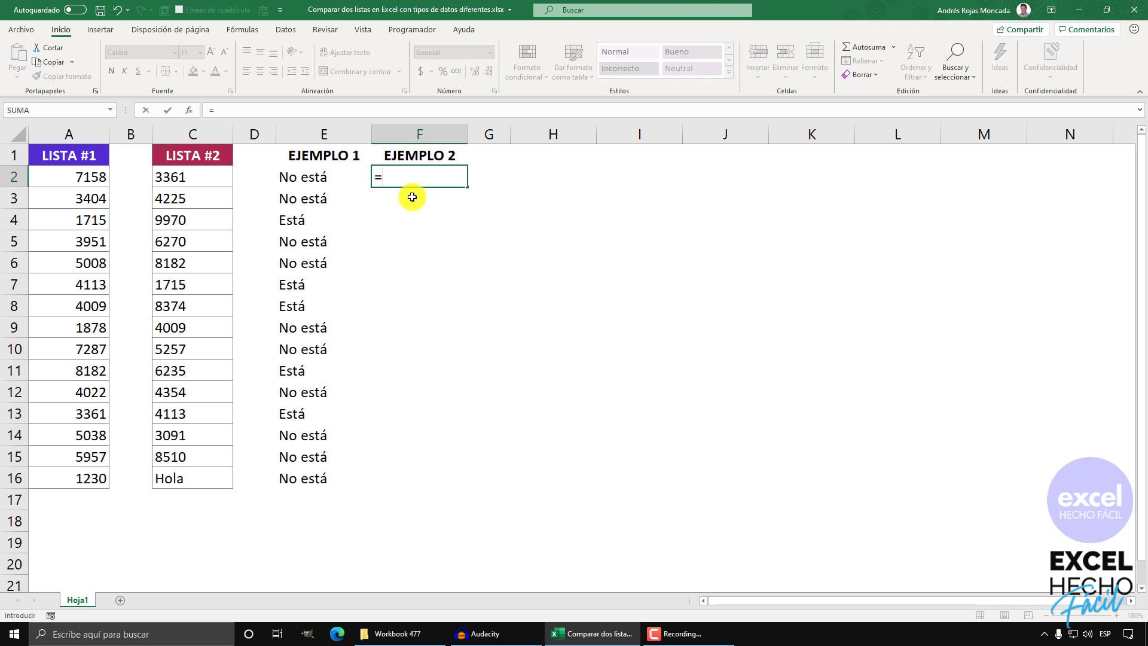
text(coi)
key(Tab)
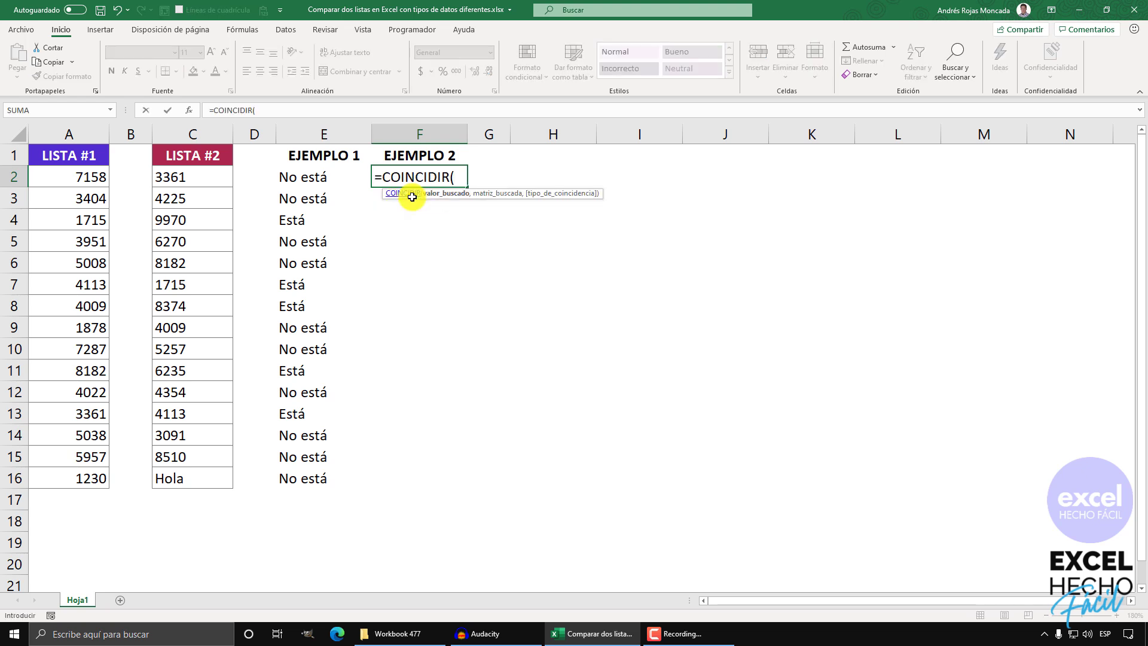
click(67, 177)
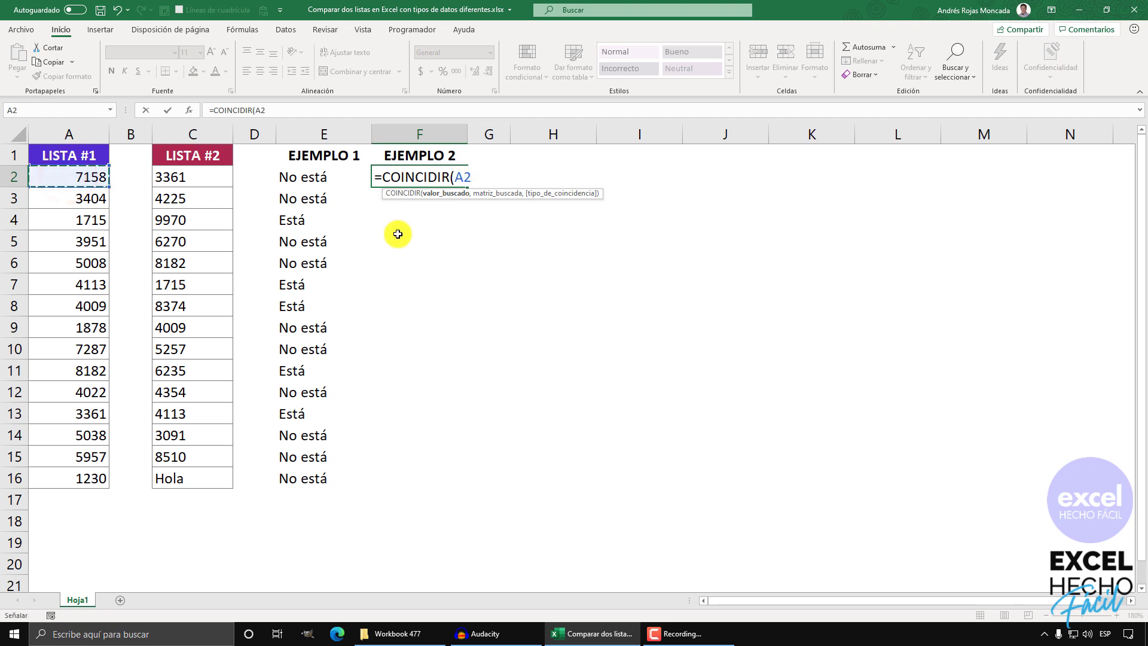
Complete F2's formula with the absolute lookup range $C$2:$C$16 and exact match 0, and fill it down to F16.
text(,)
drag(203, 177, 208, 471)
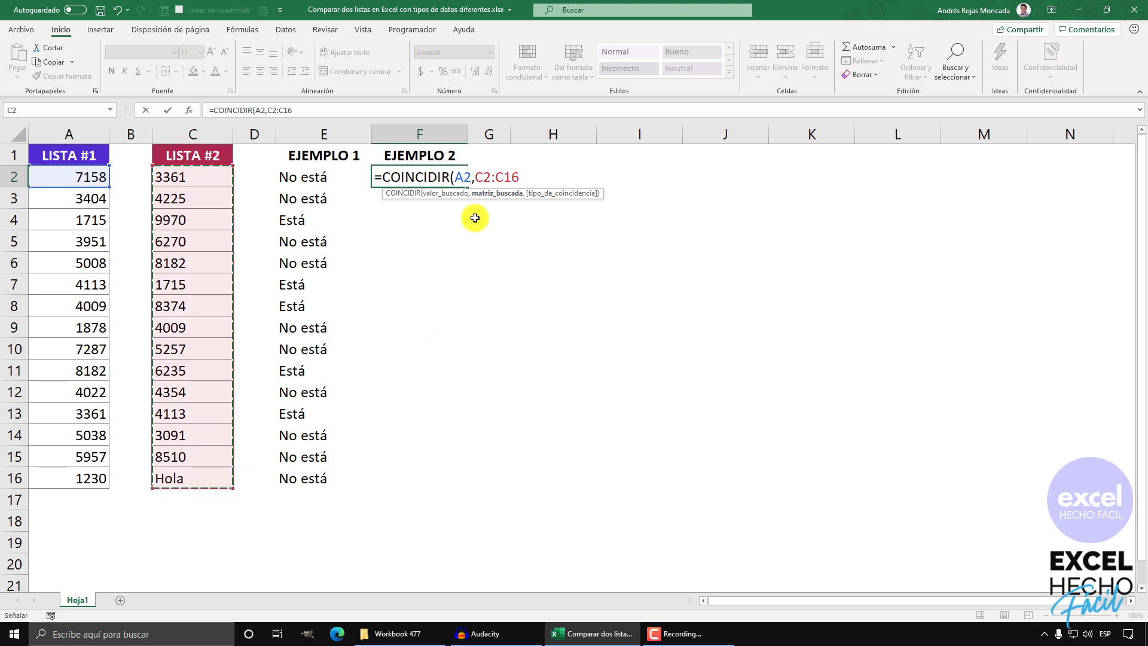
key(F4)
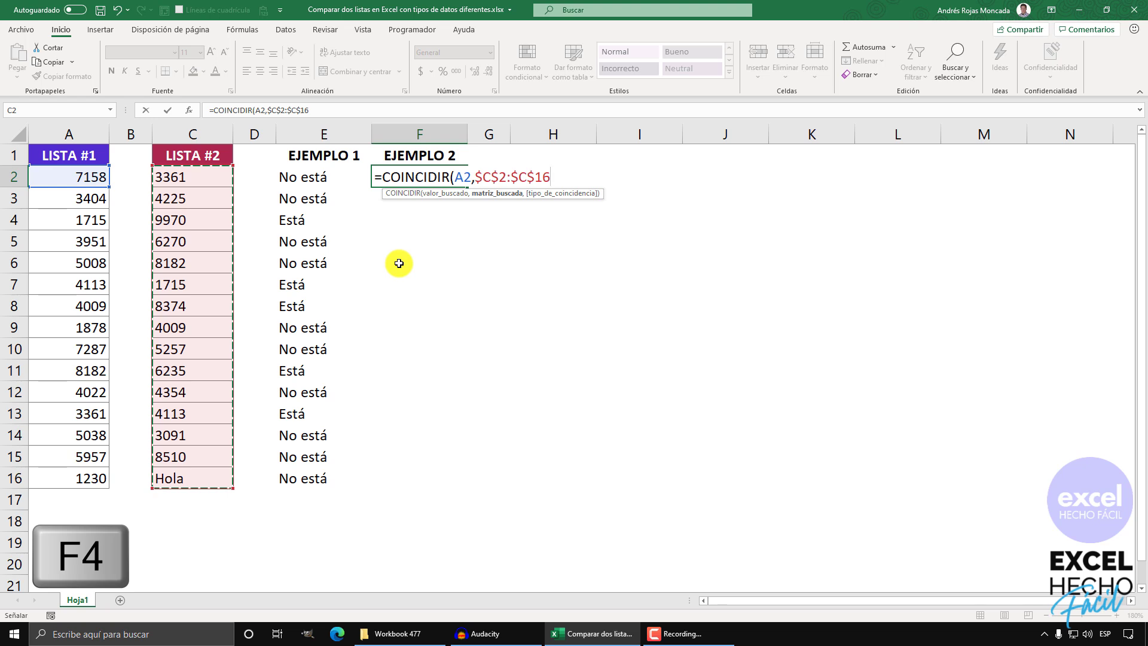
text(,)
double_click(574, 213)
text())
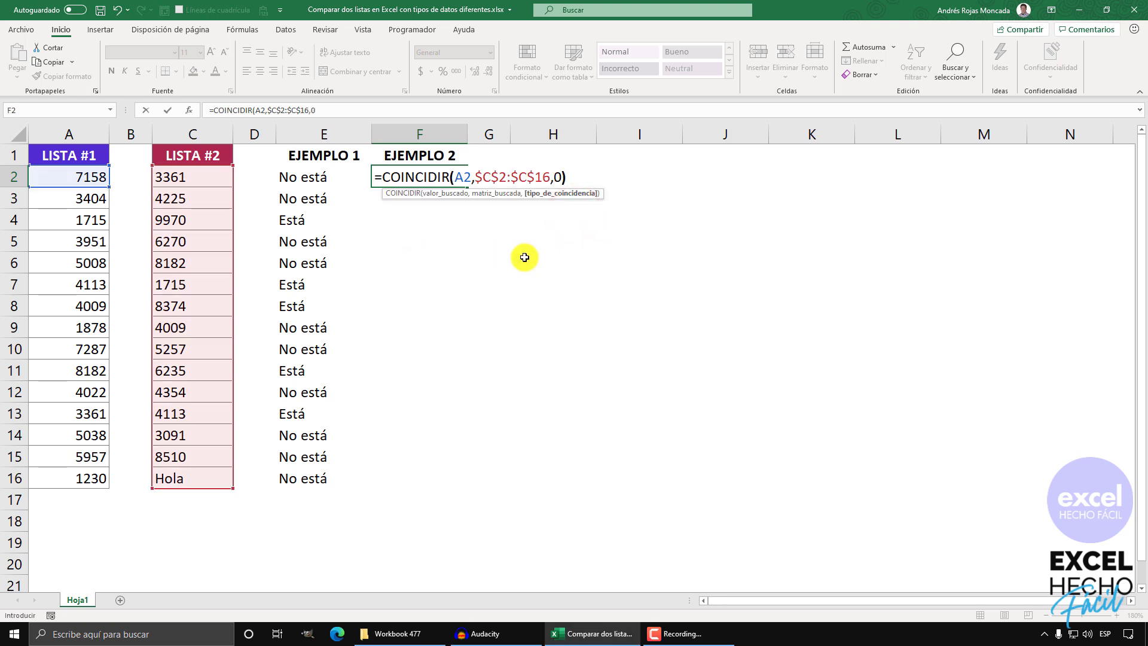
key(ctrl+Return)
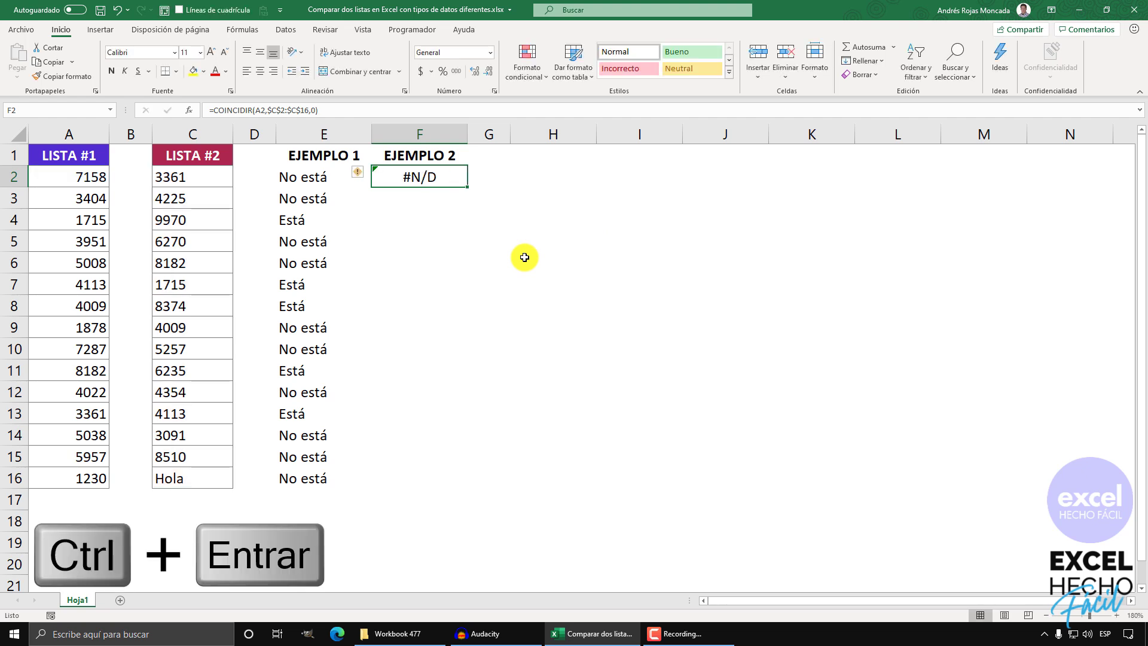
drag(469, 189, 435, 478)
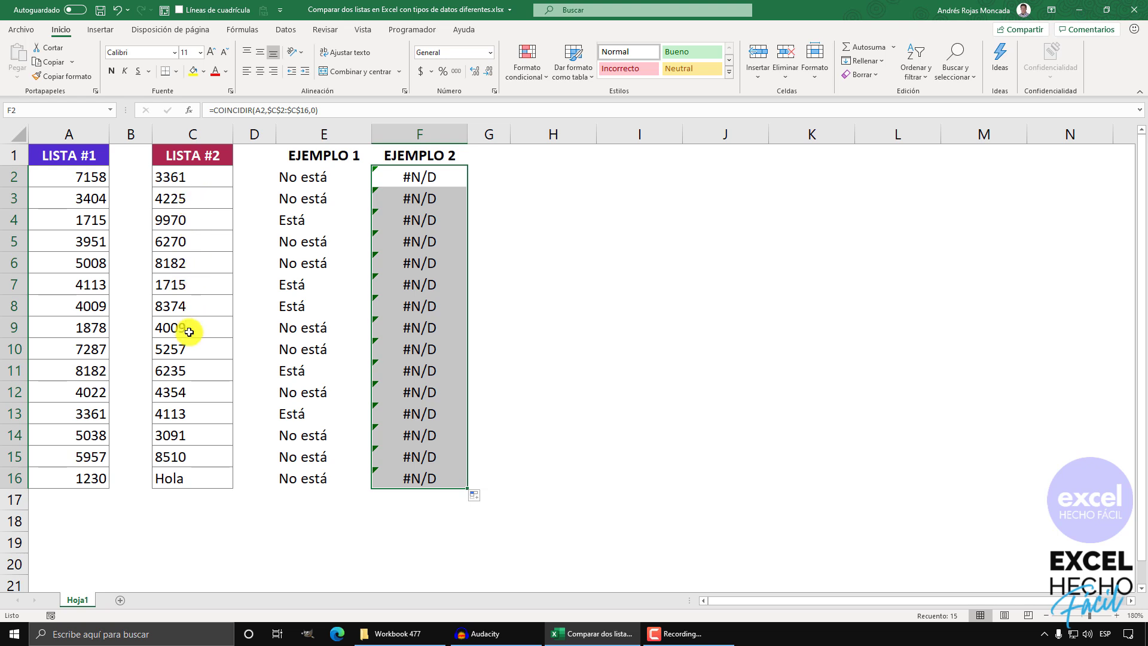
Evaluate the lookup value and lookup range arguments inside F2's formula to compare their data types, restoring each reference.
click(387, 178)
key(F2)
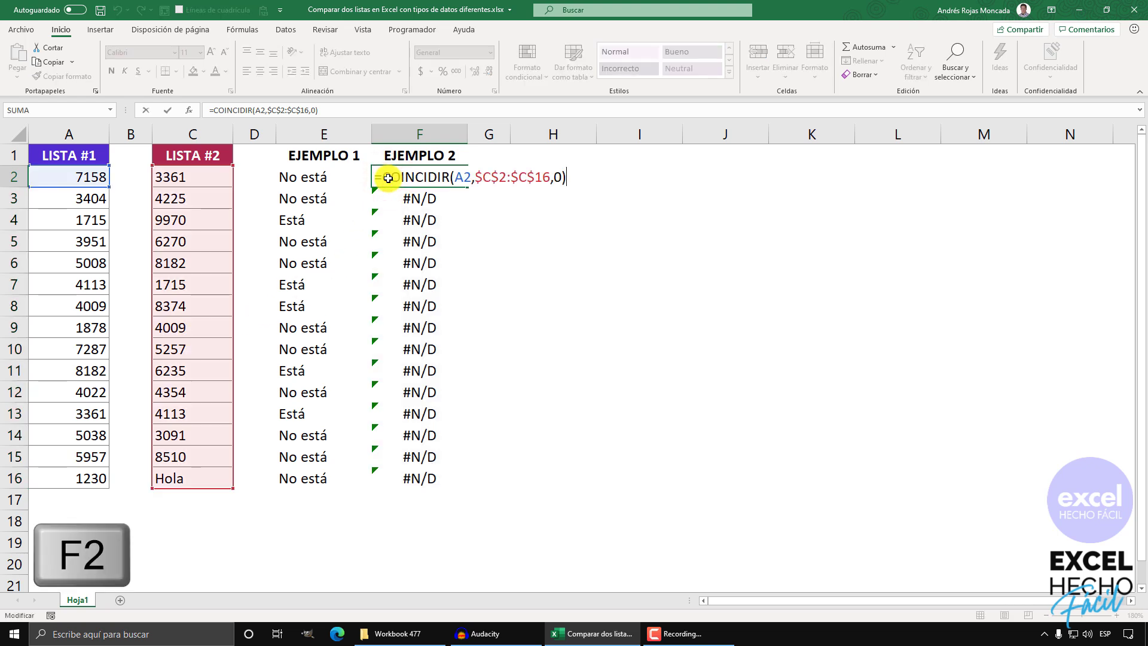
double_click(461, 177)
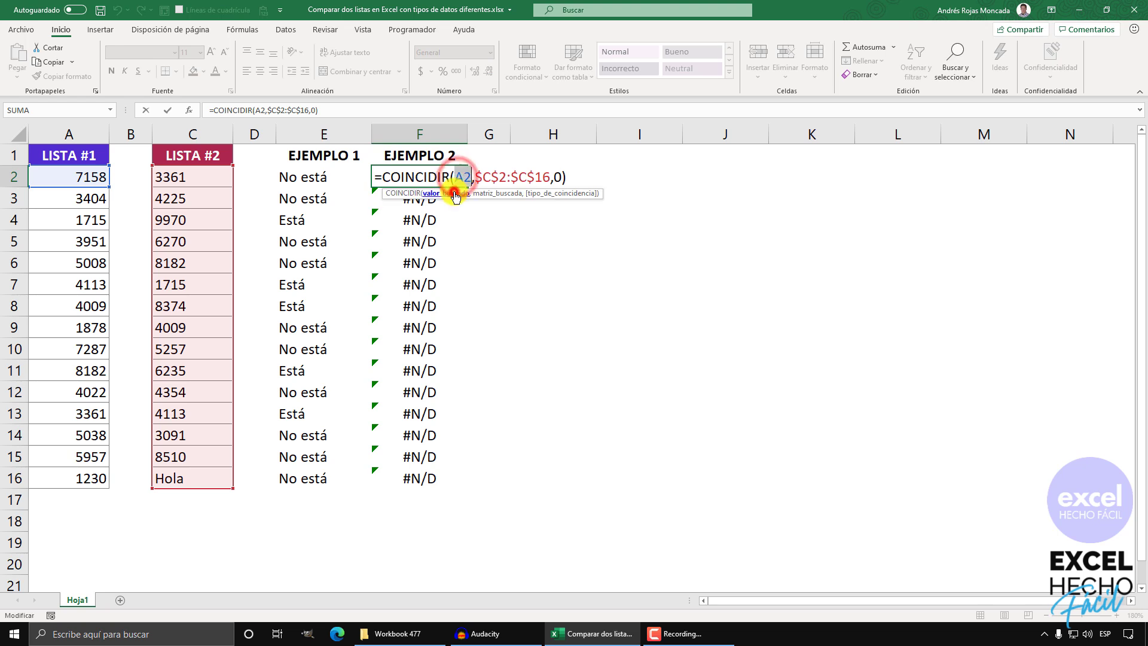
key(F9)
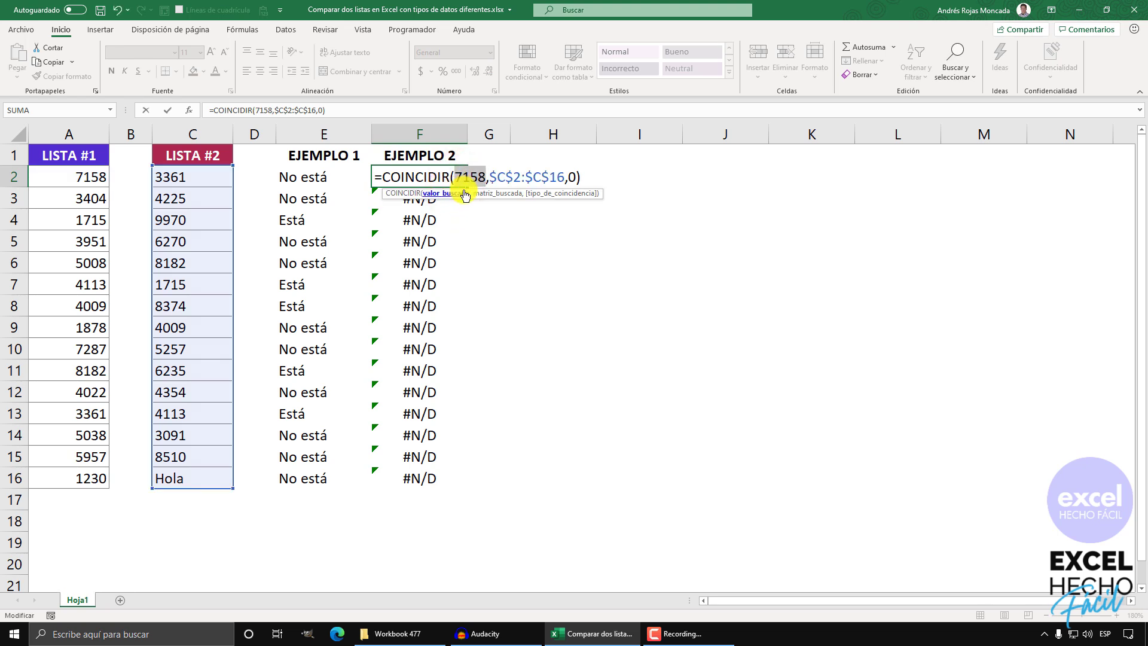
key(ctrl+z)
click(478, 194)
key(F9)
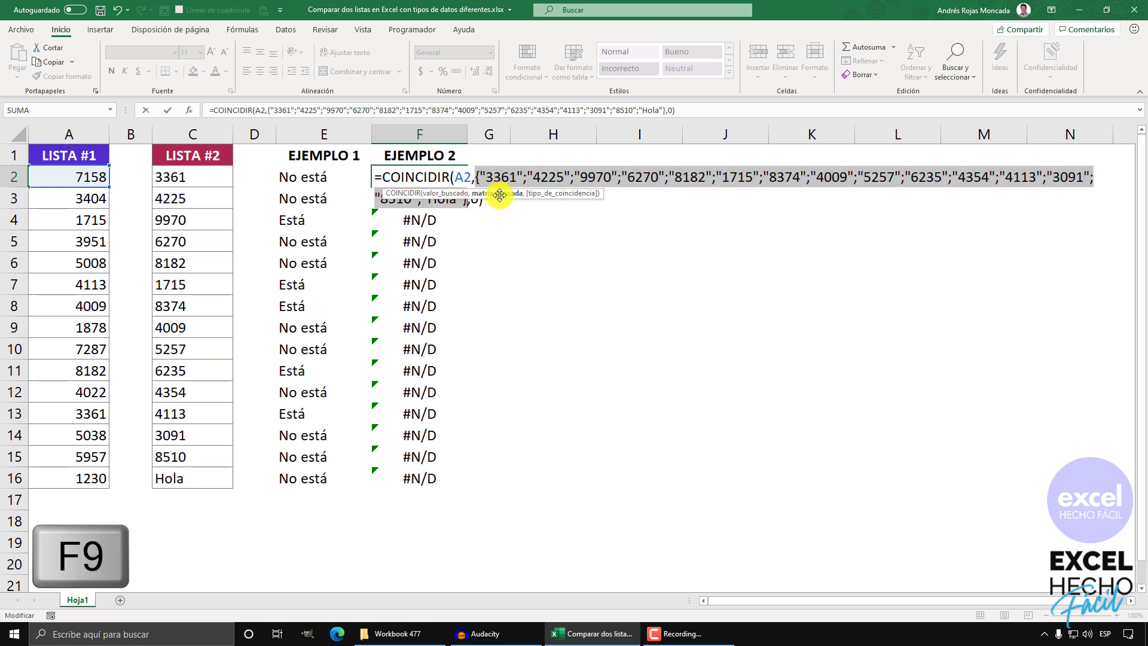
drag(595, 196, 691, 154)
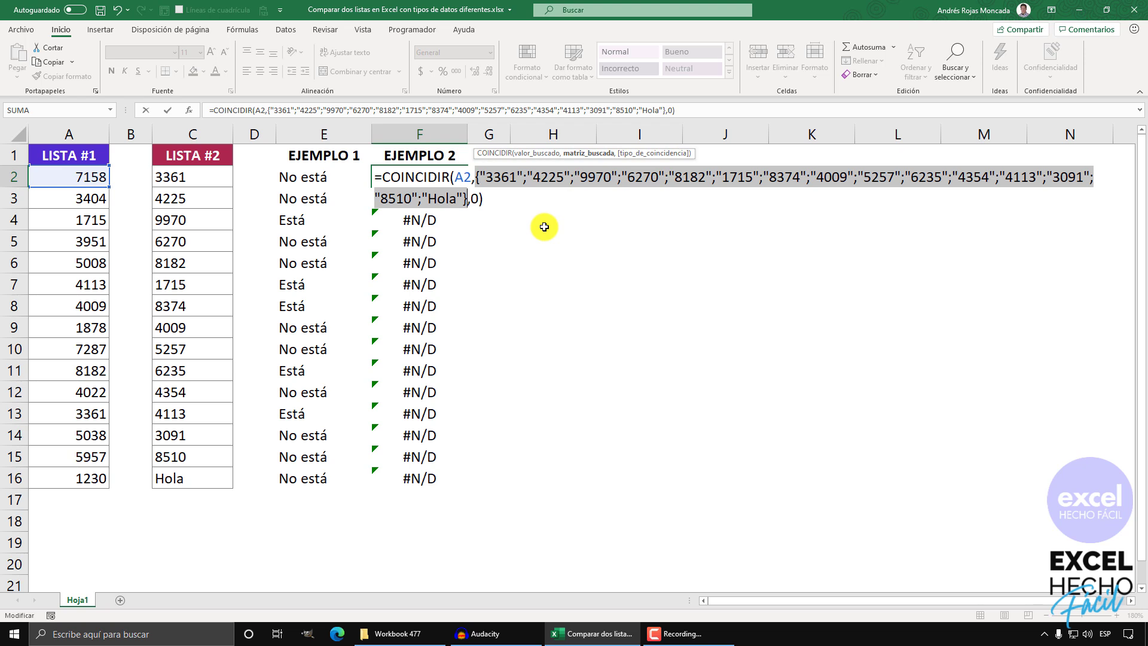
key(ctrl+z)
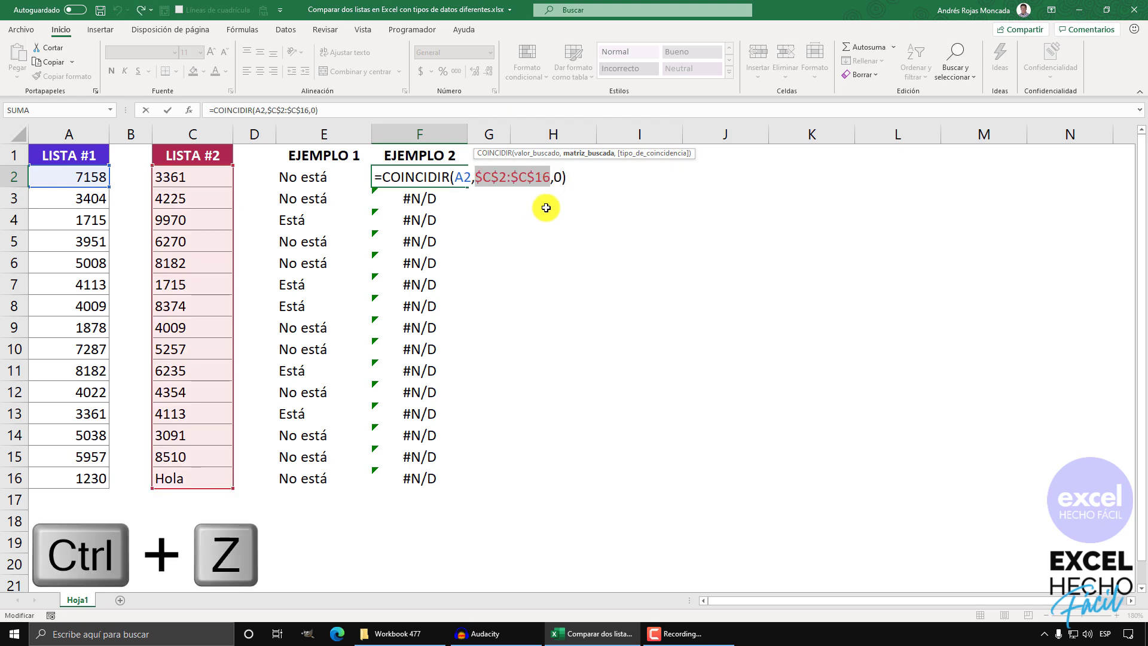
Multiply the lookup range $C$2:$C$16 by 1 in F2's formula and evaluate that argument, restoring the reference.
click(549, 177)
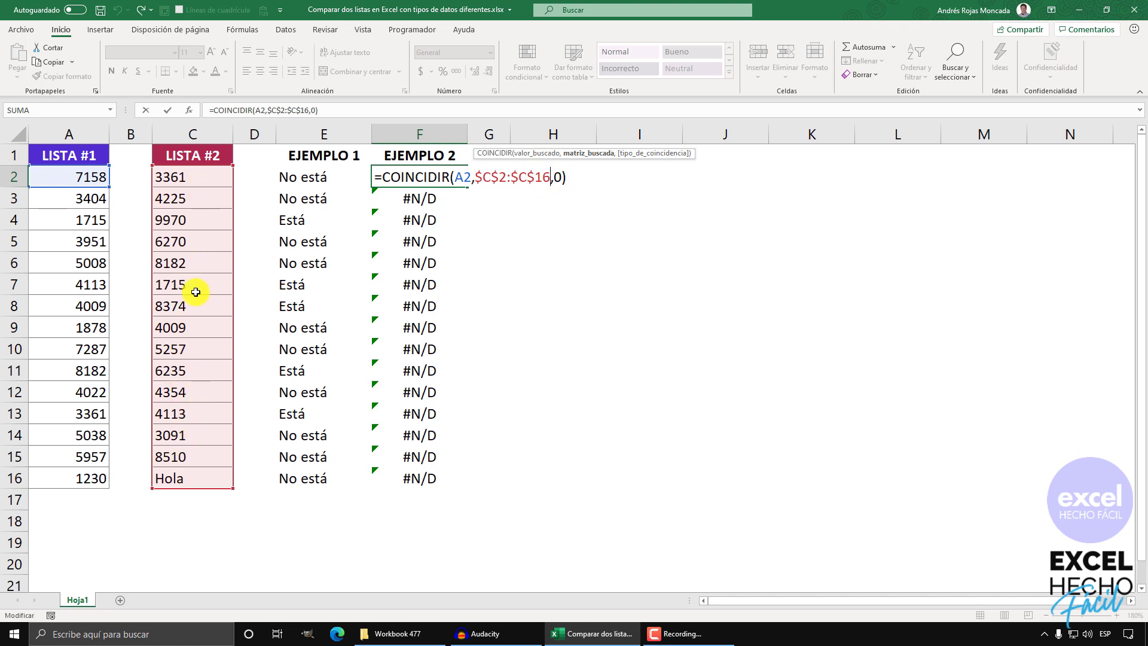
text(*1)
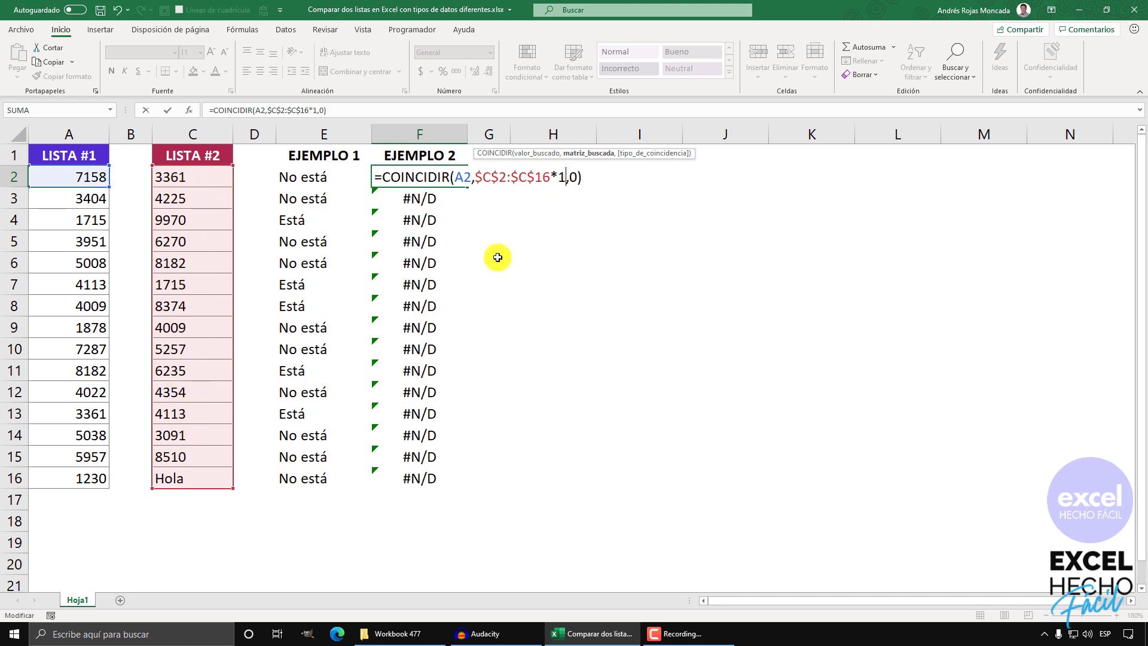
click(605, 153)
key(F9)
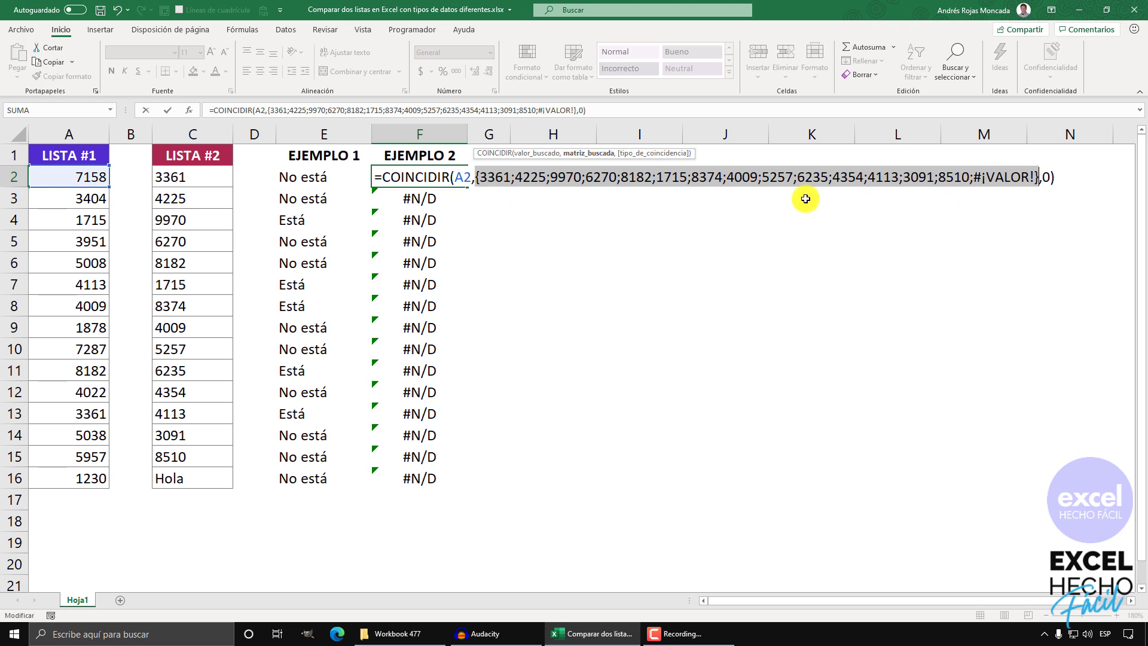
key(ctrl+z)
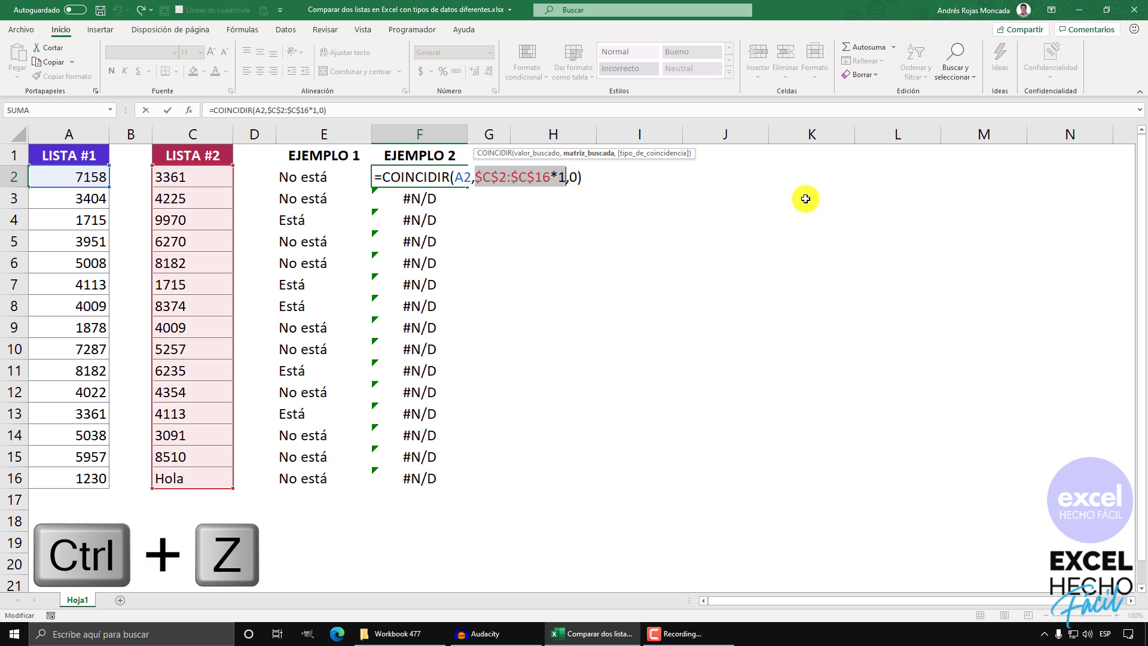
Commit the converted COINCIDIR formula in F2, fill it down to F16, and check the list value in A4.
click(583, 179)
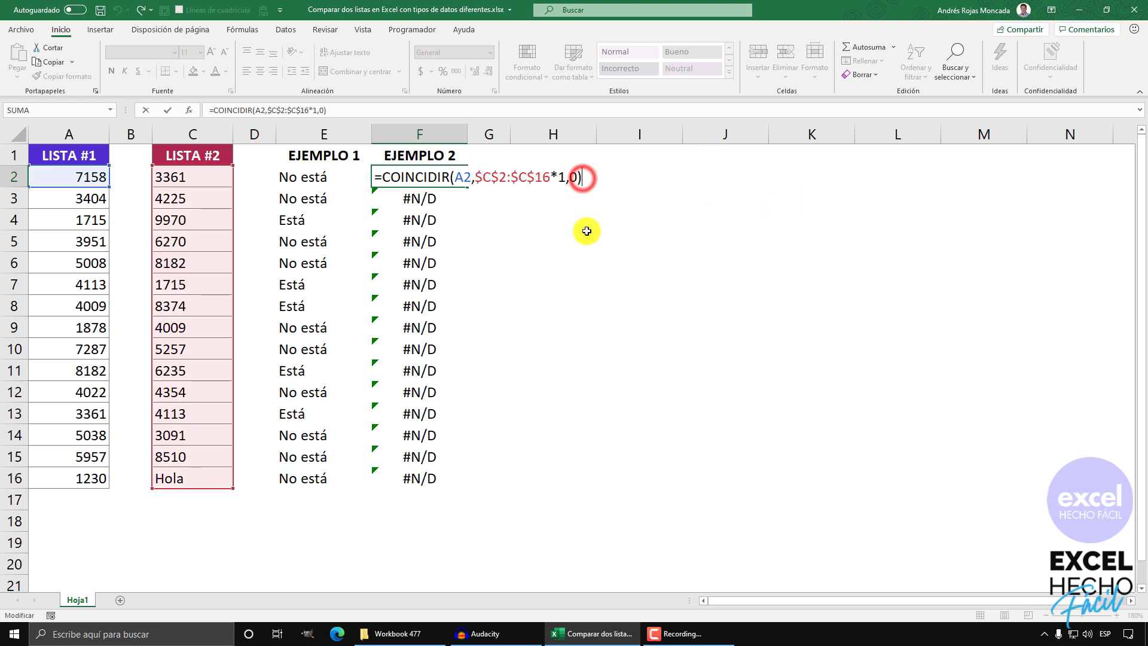
key(ctrl+Return)
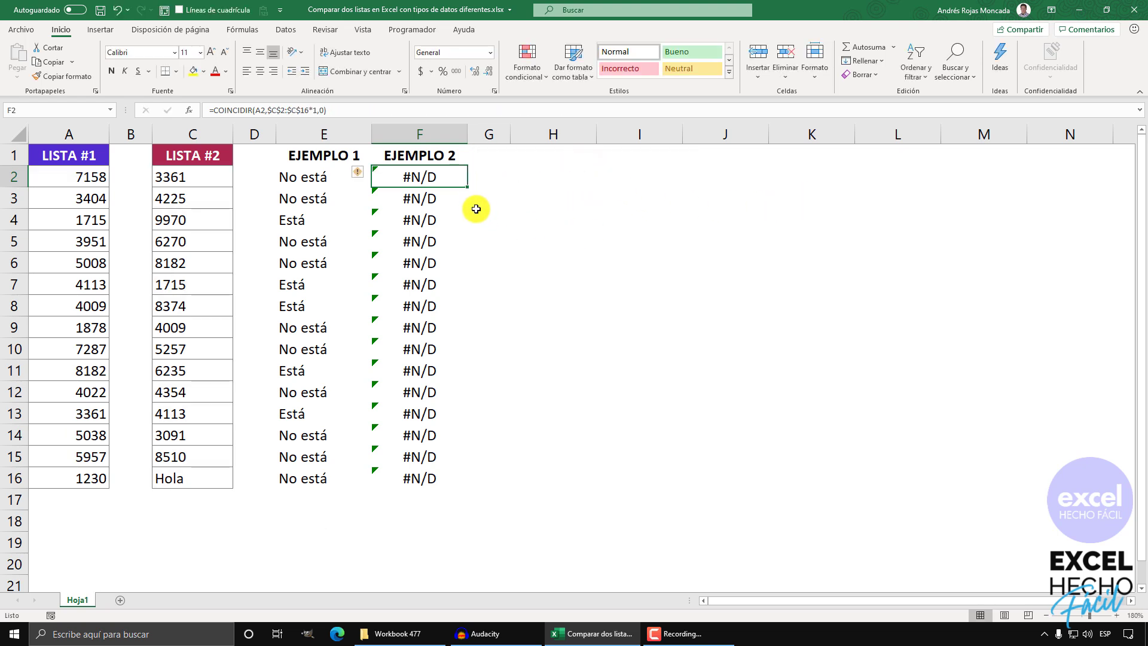
double_click(468, 187)
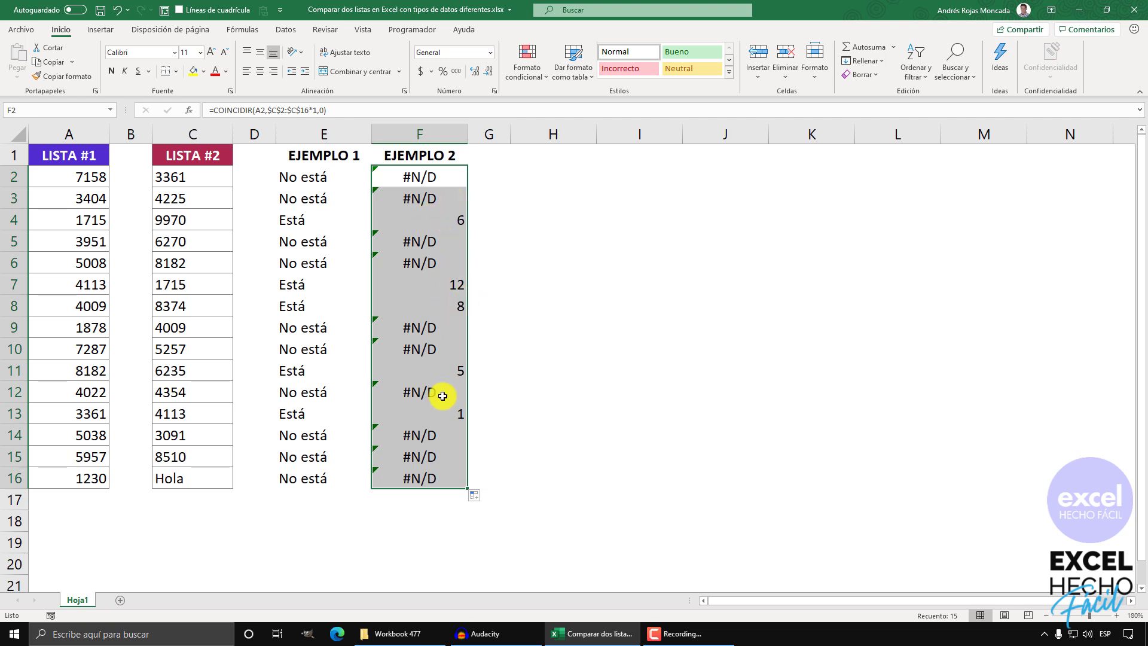
click(102, 221)
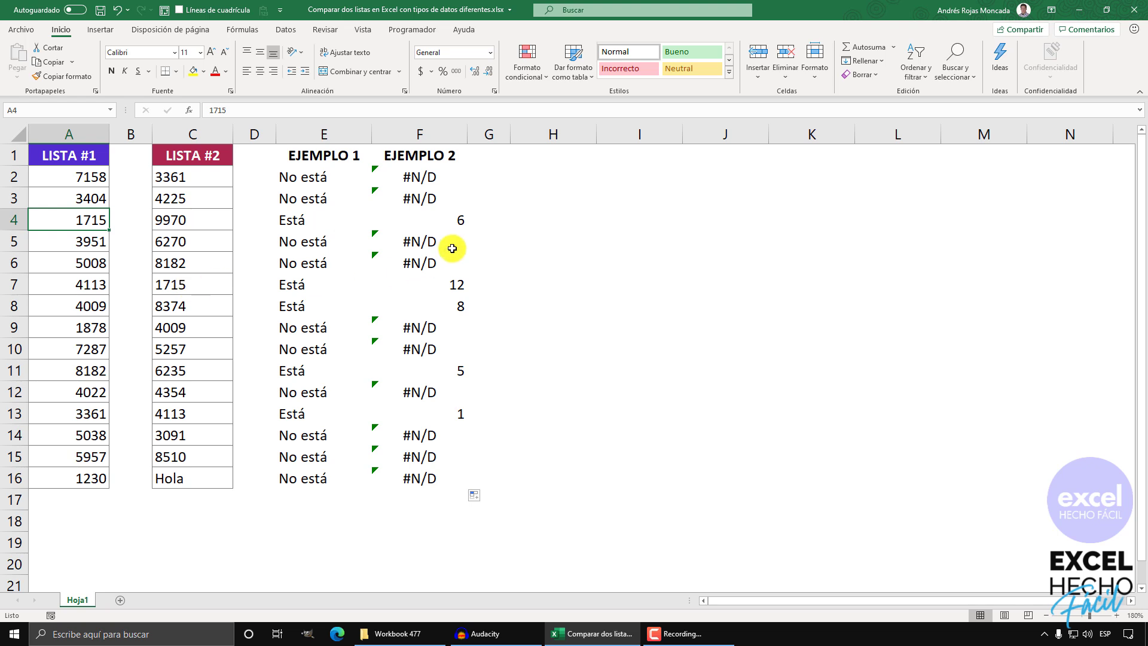
Wrap F2's COINCIDIR formula in the ESNUMERO function, closing its parenthesis.
click(418, 176)
key(F2)
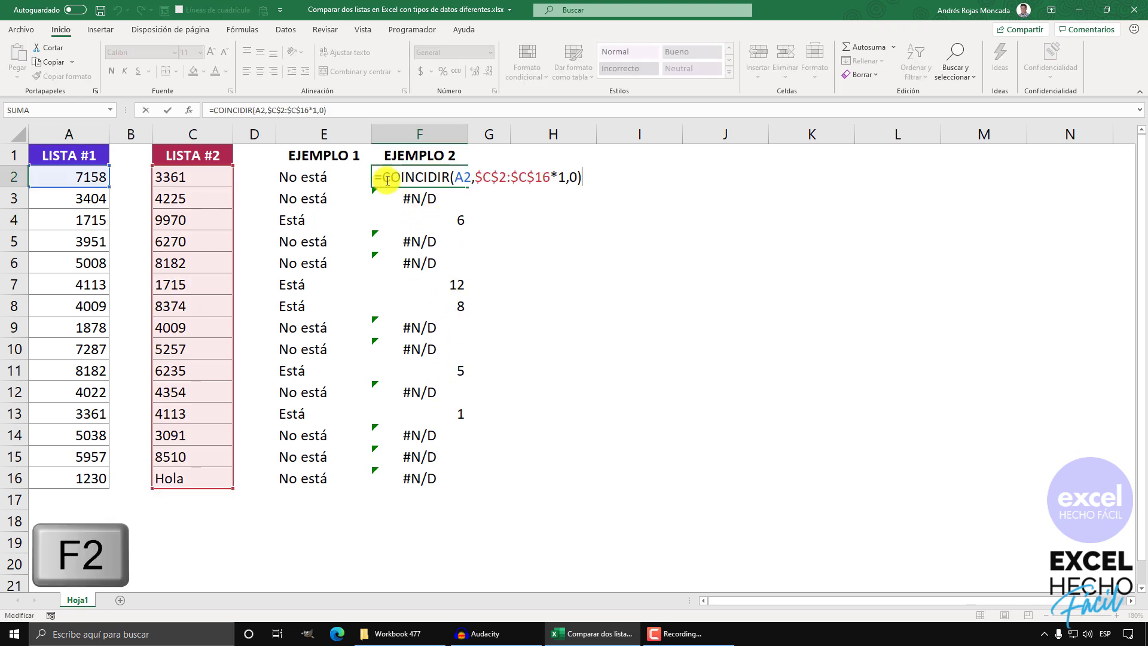
click(383, 177)
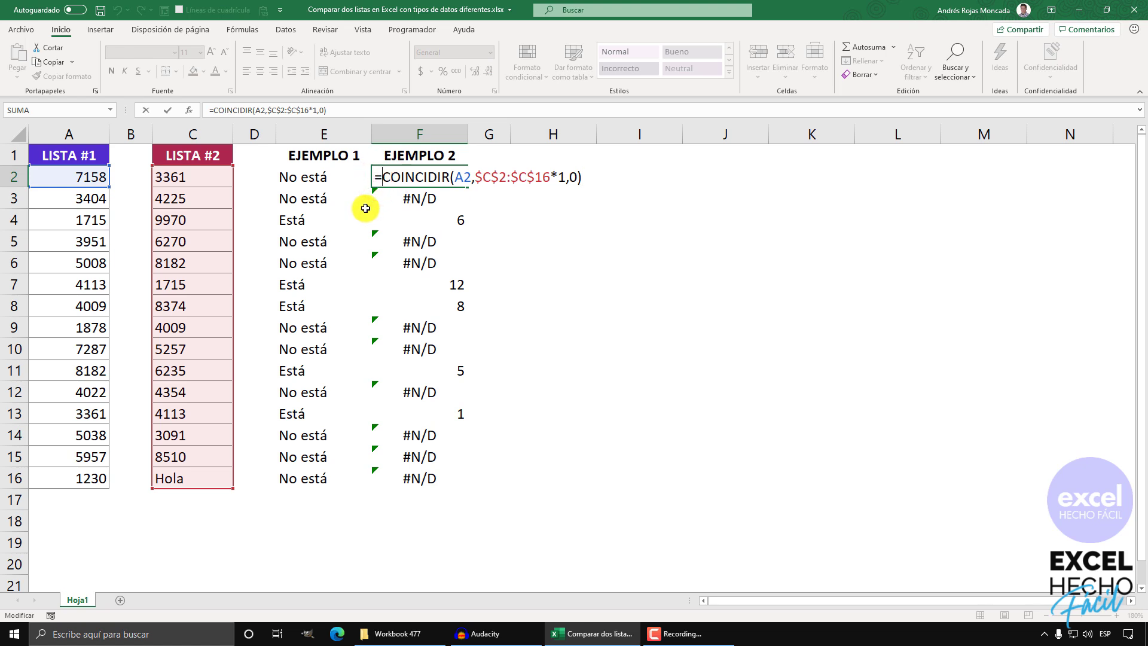
text(esnu)
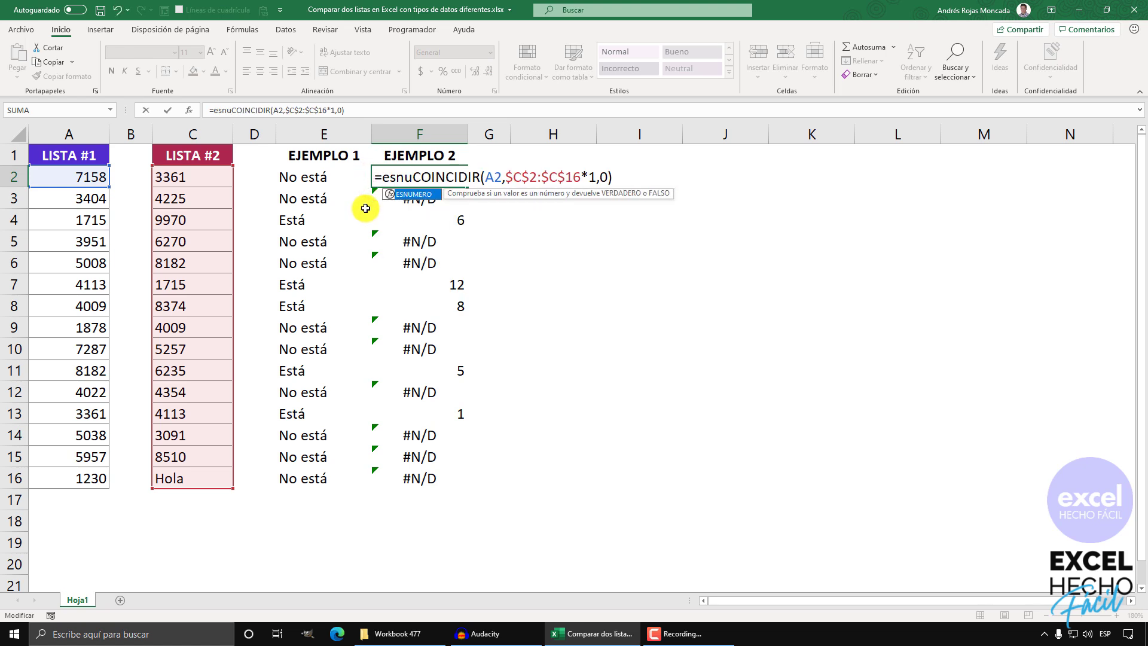
key(Tab)
click(434, 192)
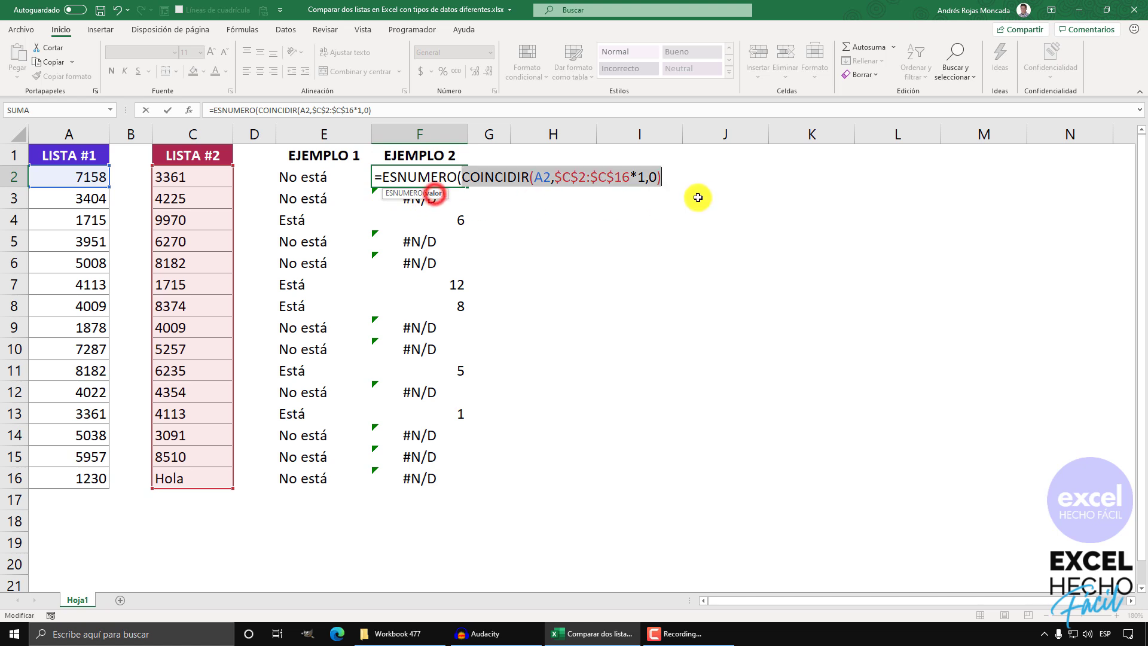
click(664, 177)
text())
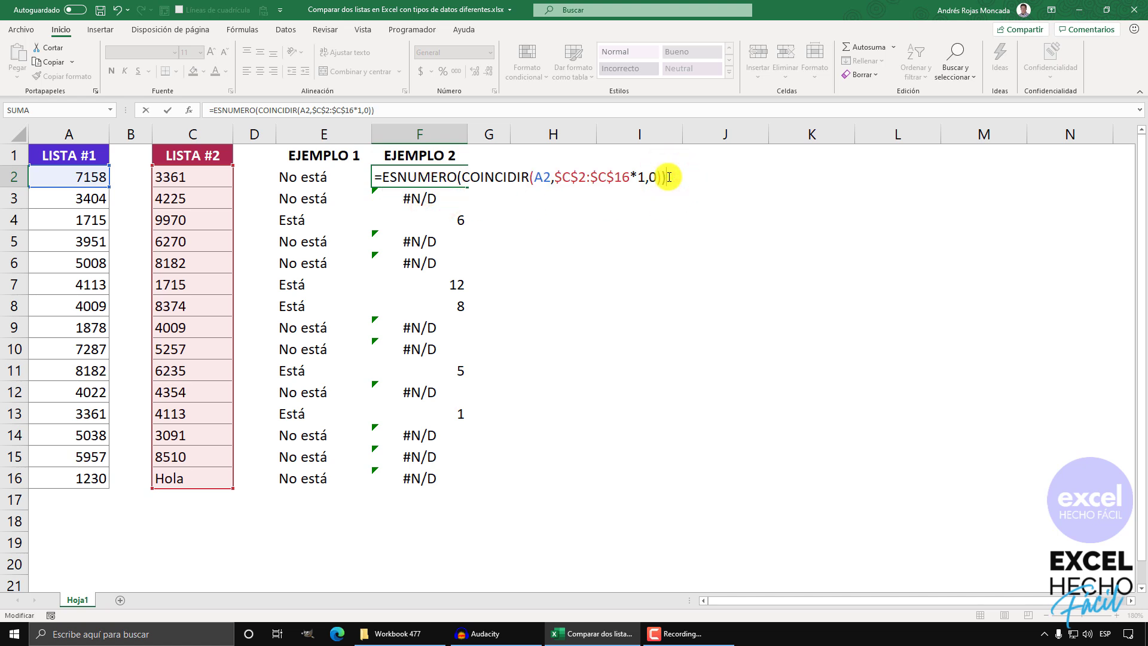
Nest F2's formula in SI, returning "Está" when true and "No está" when false, and fill it down to F16.
click(379, 177)
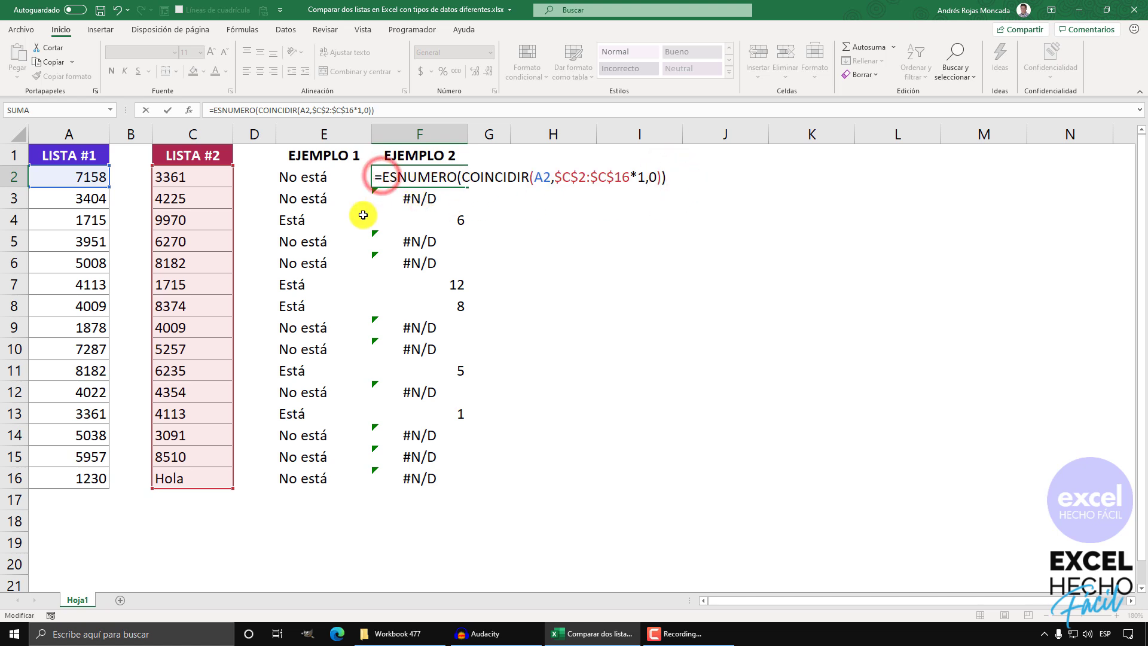
text(si)
key(Tab)
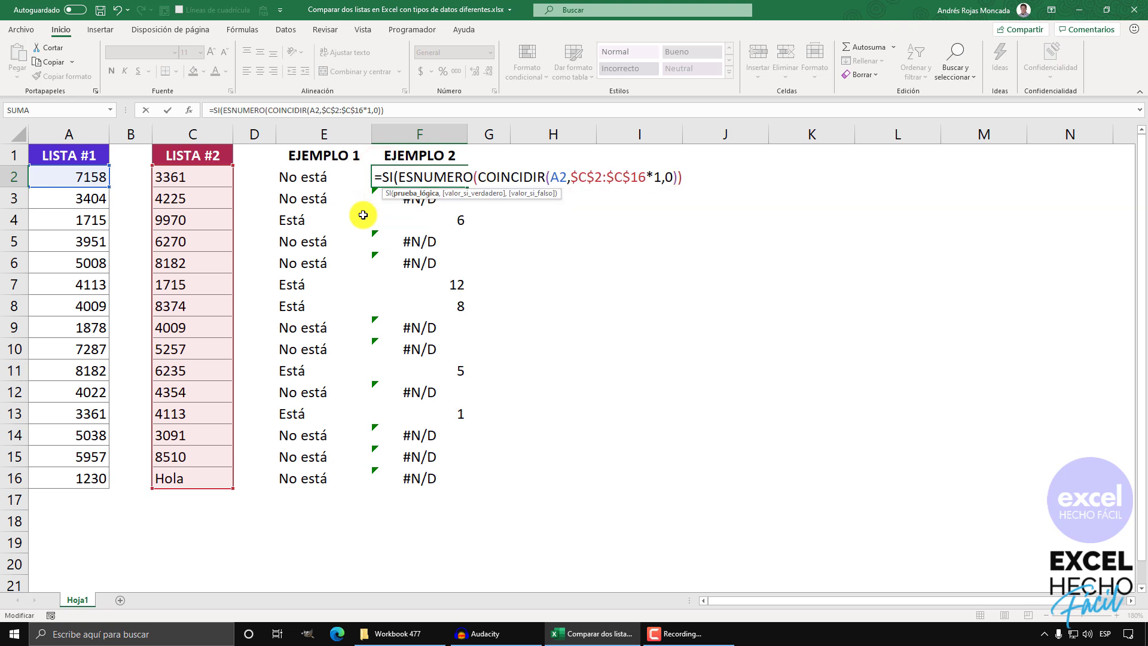
click(413, 193)
click(686, 178)
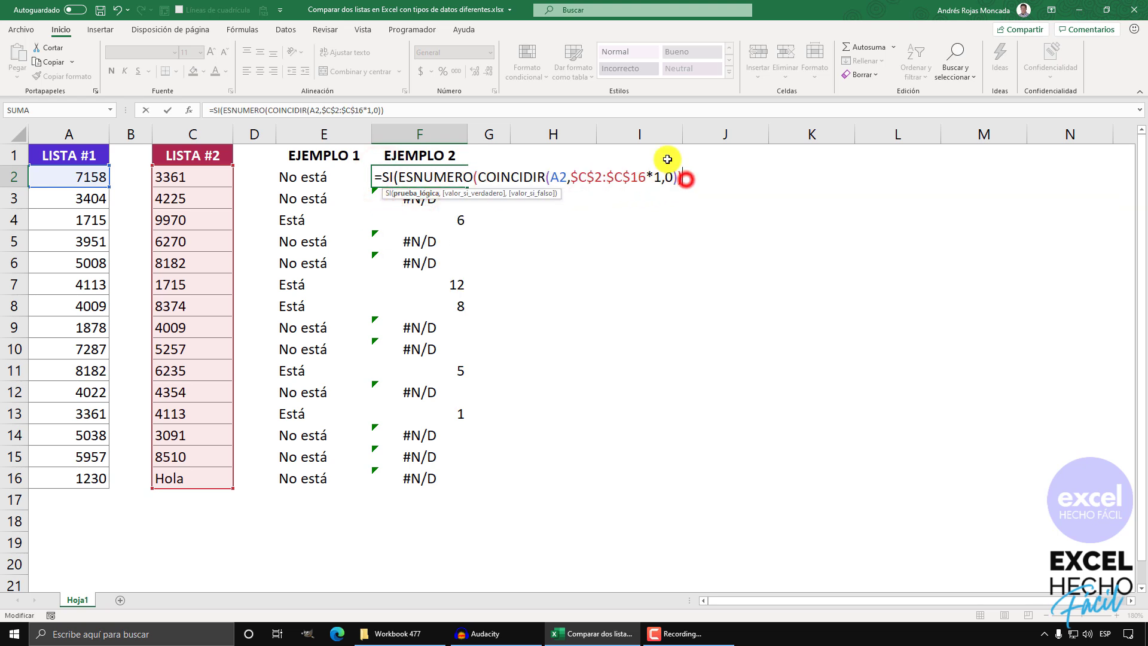
text(,"Está","No está"))
key(ctrl+Return)
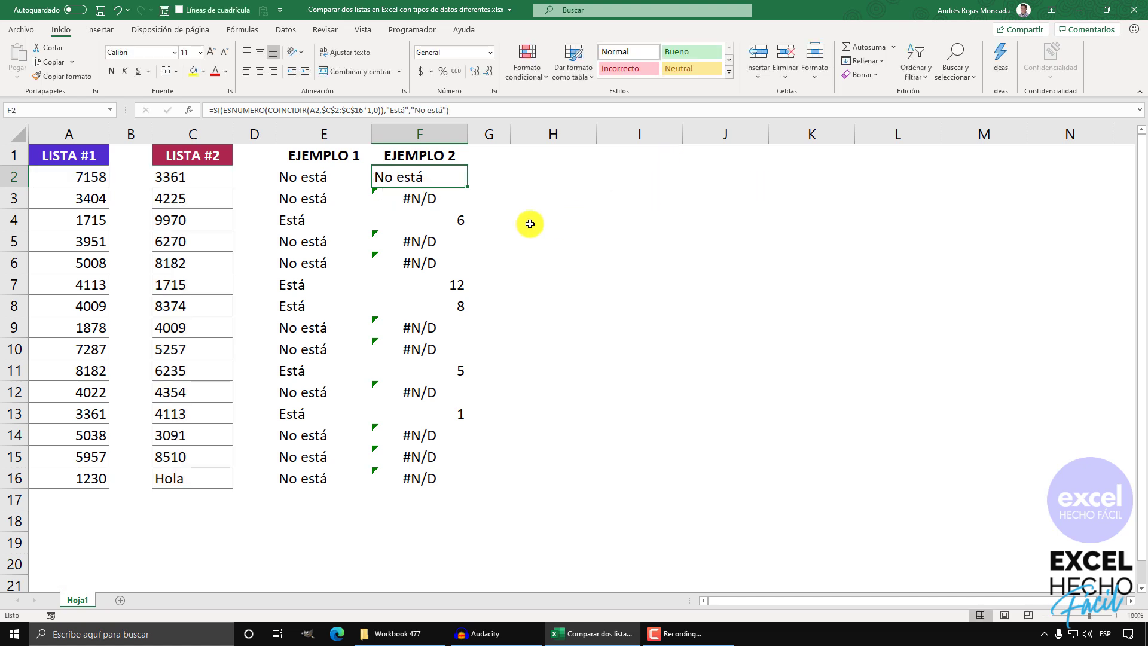
double_click(466, 187)
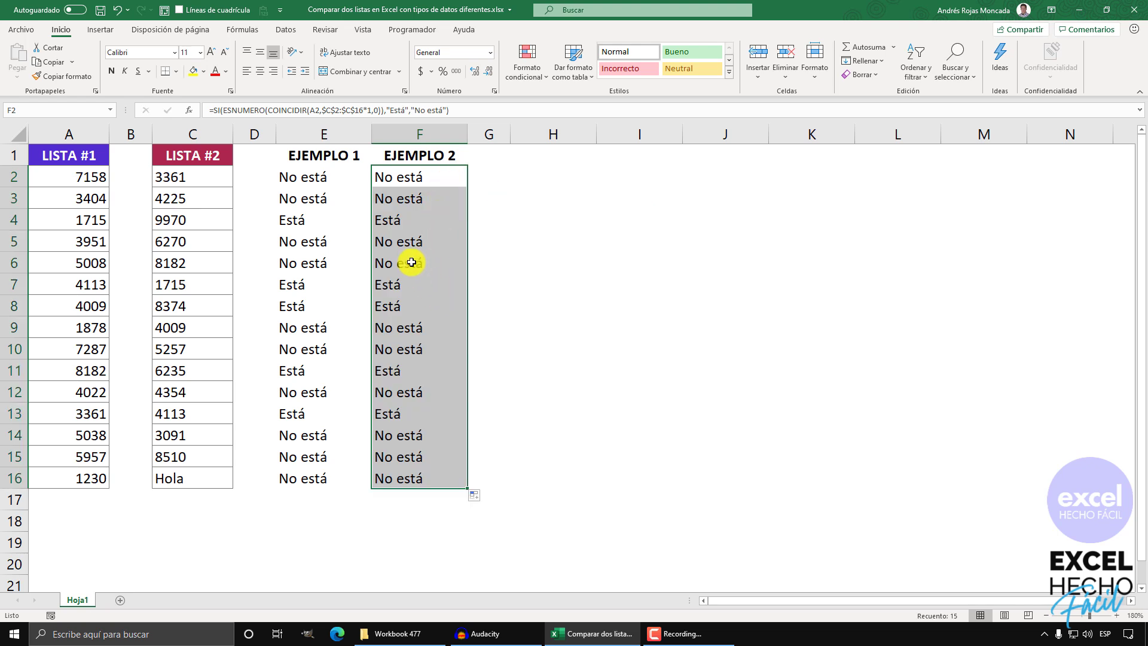
Select the Está cells in rows 4, 7, 8, 11 and 13 under both EJEMPLO columns together to compare the matches.
click(398, 221)
ctrl+click(312, 221)
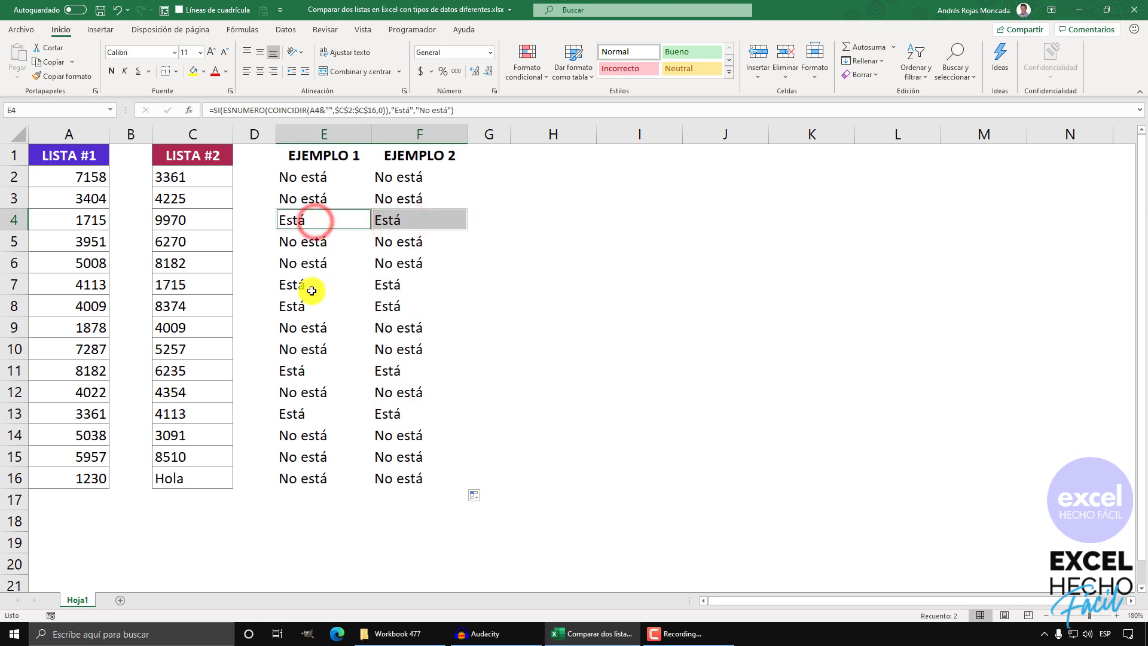
drag(308, 286, 310, 302)
drag(386, 292, 387, 306)
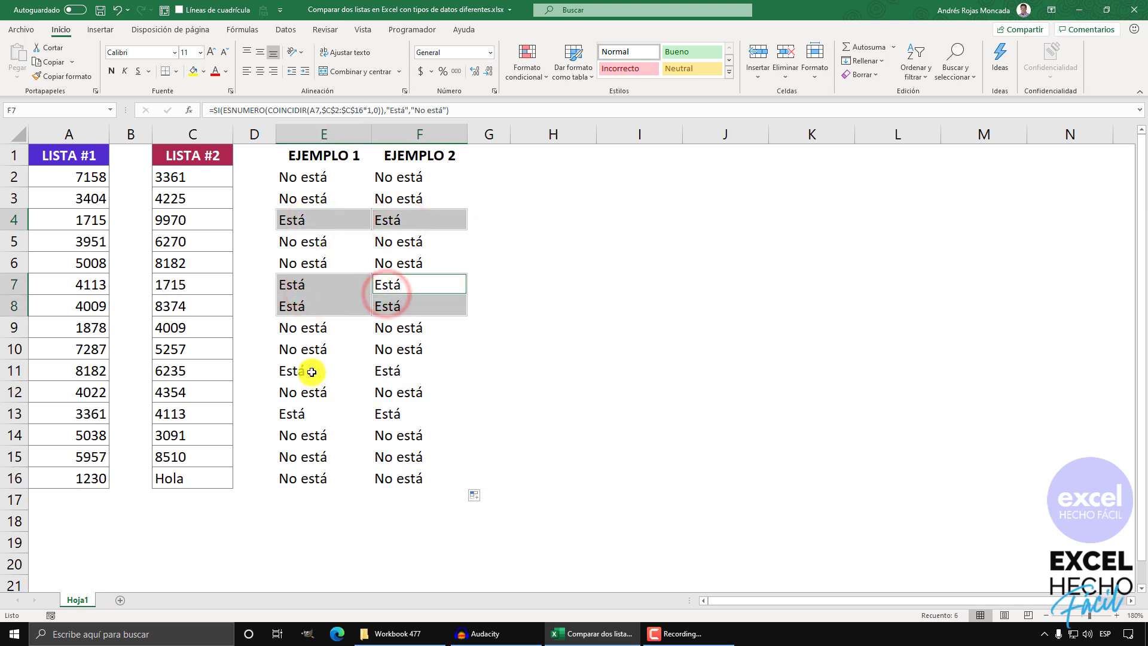
drag(307, 371, 390, 374)
ctrl+click(307, 417)
ctrl+click(397, 414)
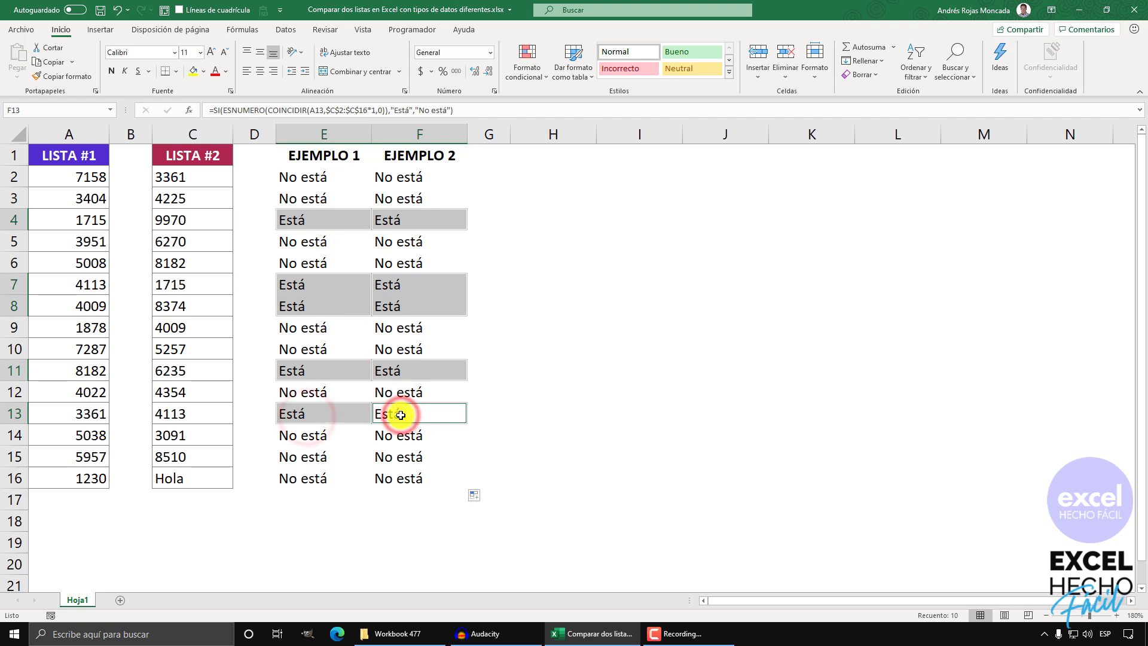
Show the EJEMPLO 1 formula as text in cell H1 with =FORMULATEXTO(E2).
click(526, 162)
text(=for)
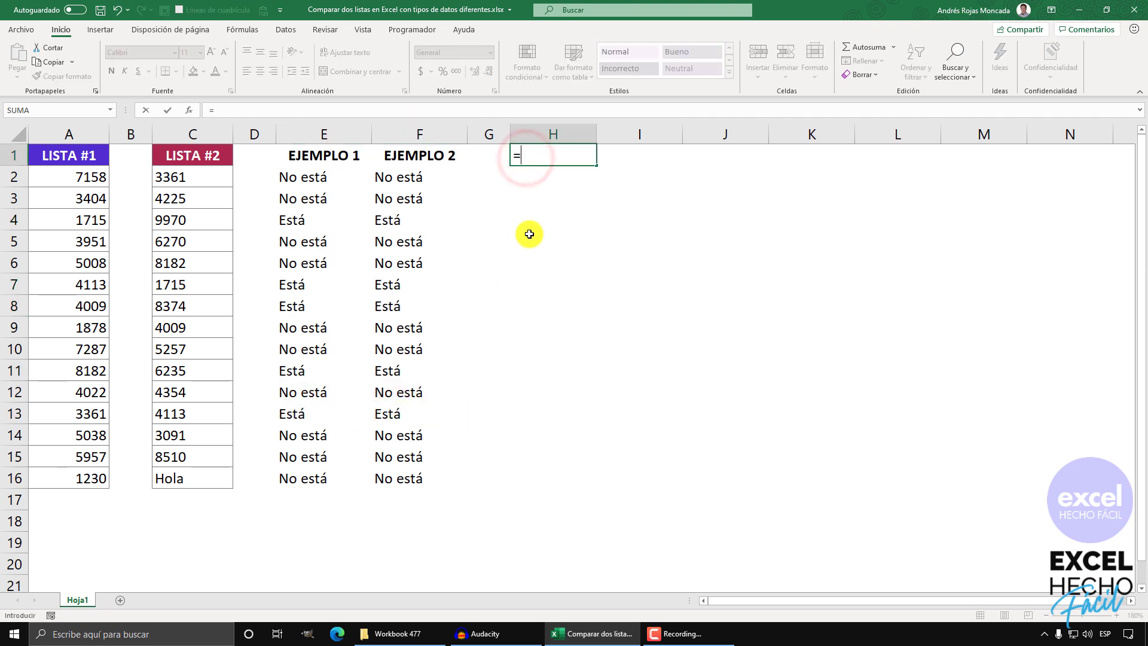
key(Tab)
key(Left)
key(Left)
key(Left)
key(Down)
key(ctrl+Return)
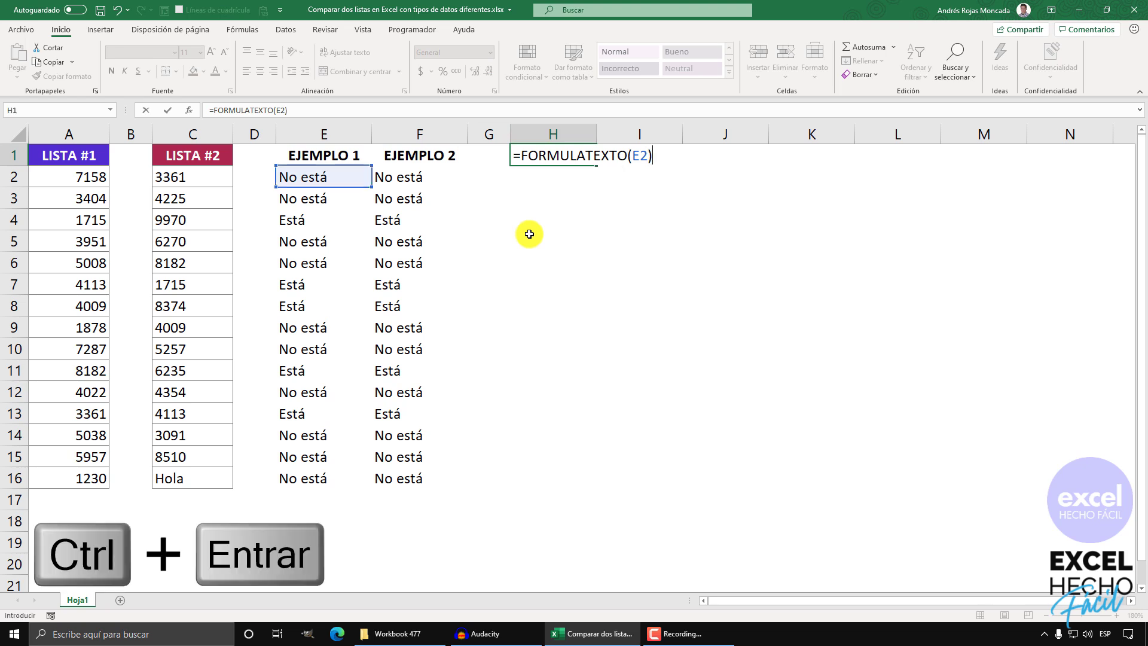
Show the EJEMPLO 2 formula as text in cell H2 with =FORMULATEXTO(F2).
key(Down)
text(=for)
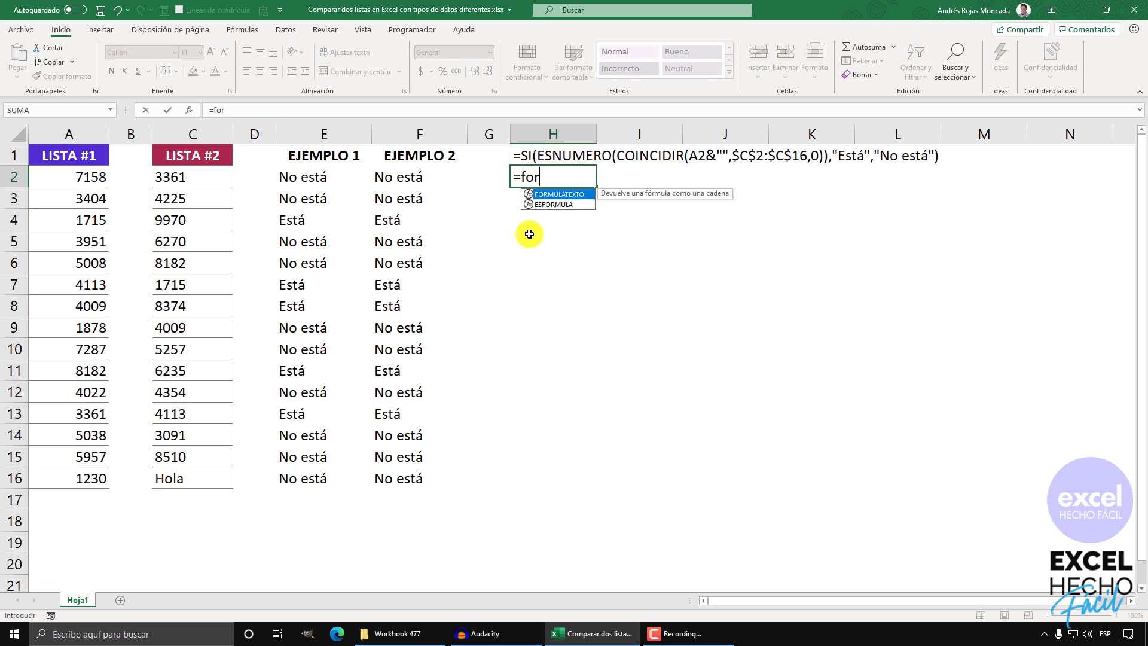
key(Tab)
key(Left)
key(Left)
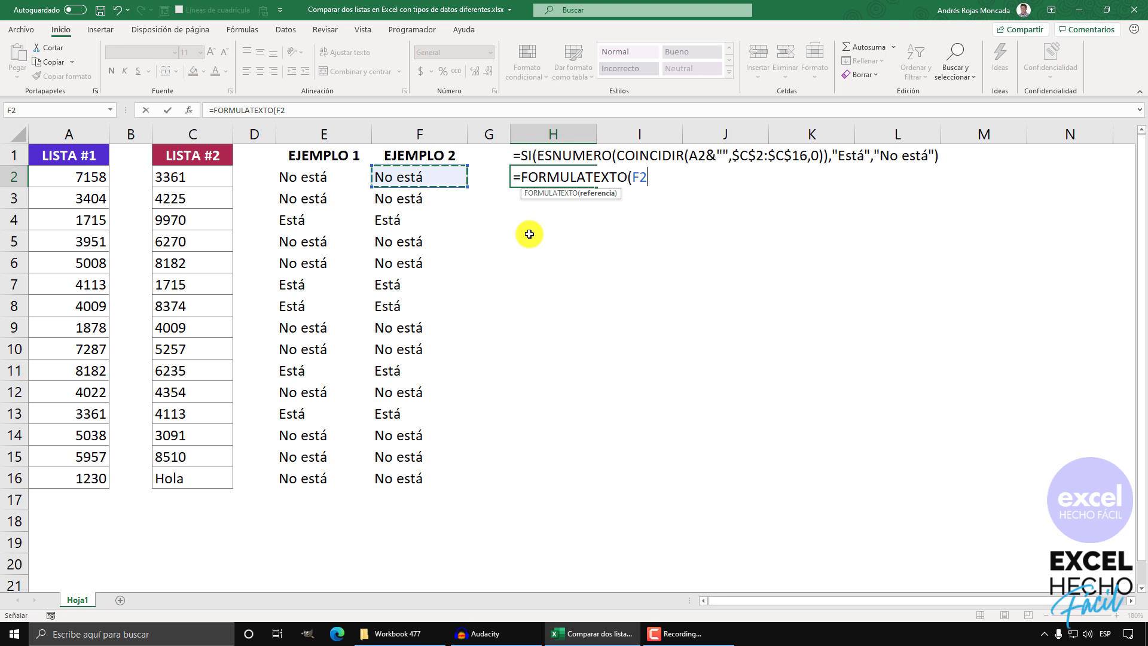
text())
key(ctrl+Return)
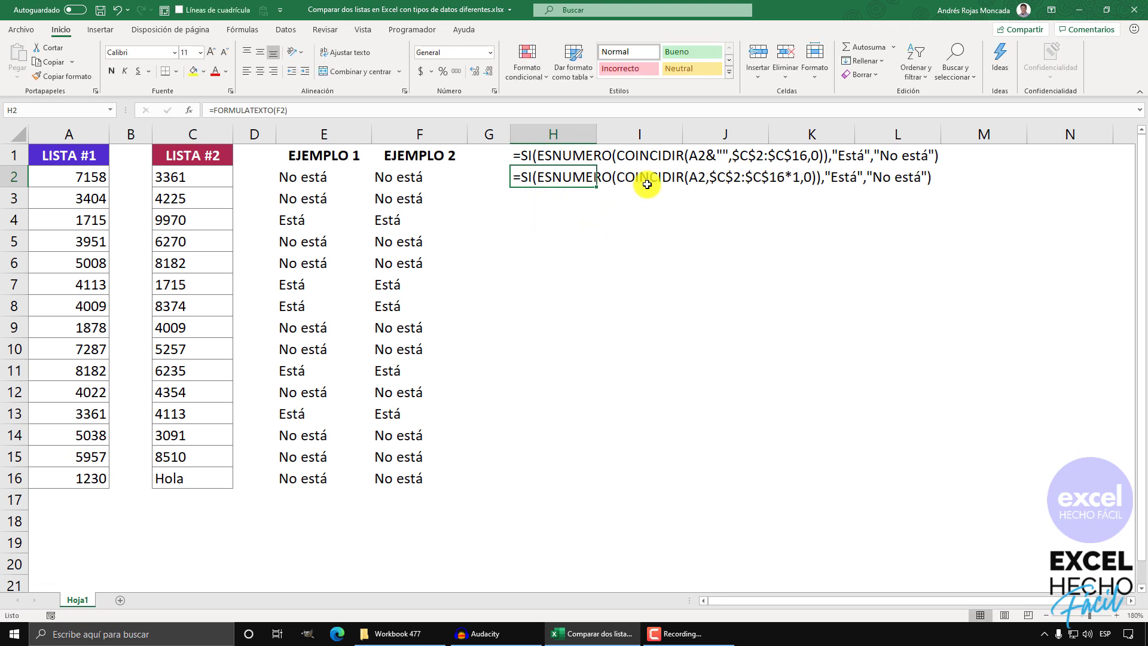